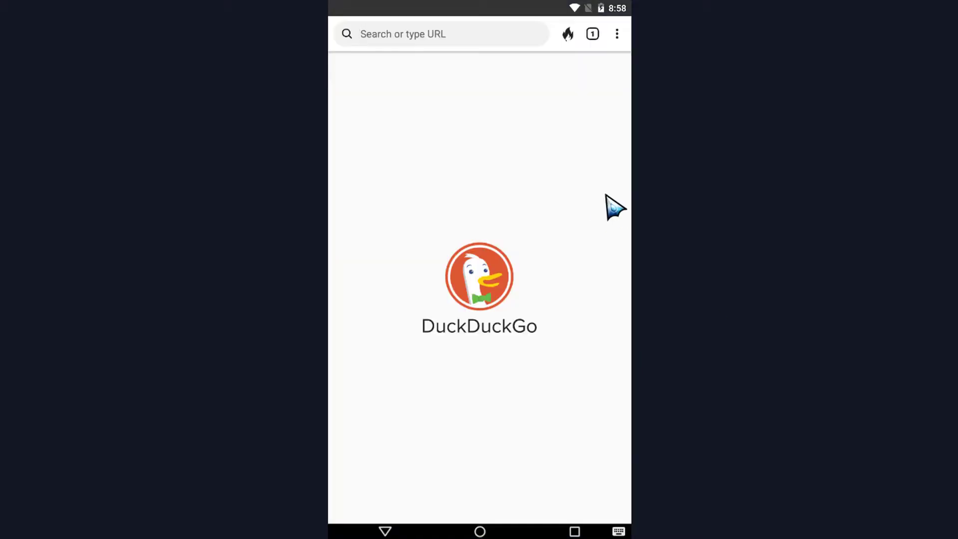
# Search DuckDuckGo for 'apkpure' and open the APKPure.com result.
pyautogui.click(430, 34)
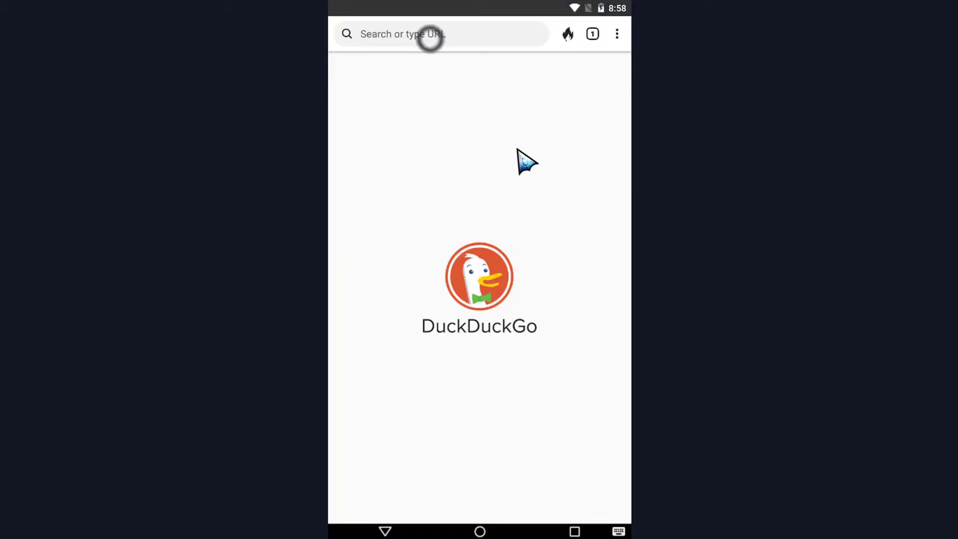
pyautogui.write('apkpure')
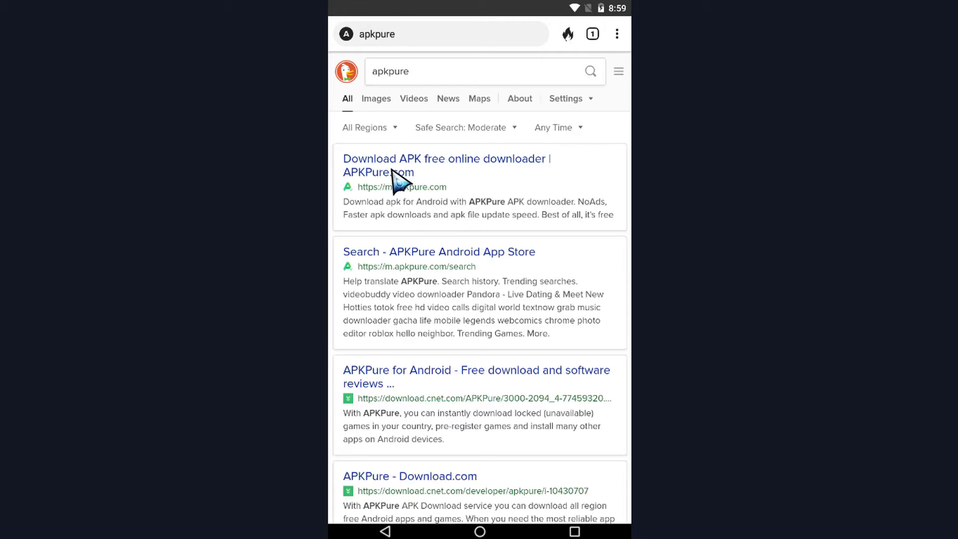
pyautogui.click(398, 162)
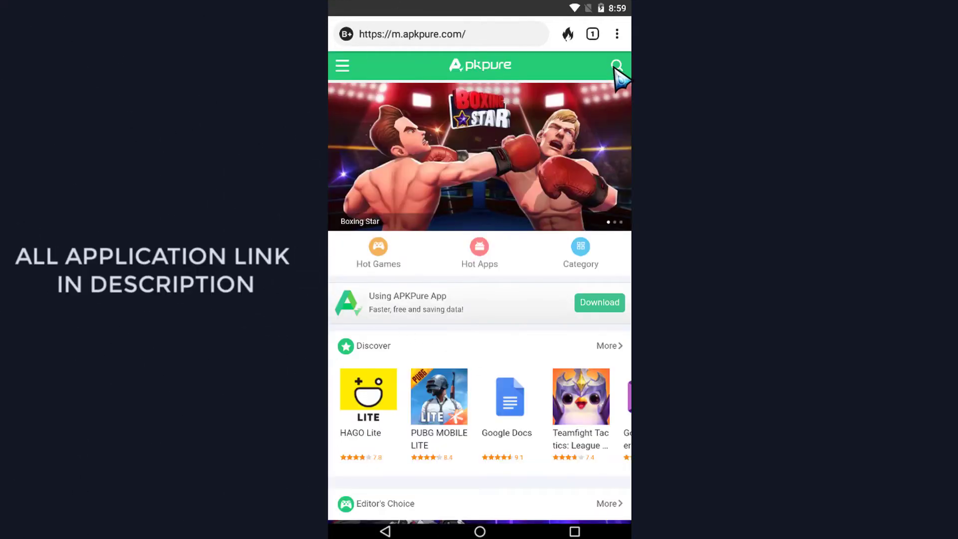
# Search APKPure for 'droidfish' and download the DroidFish Chess APK.
pyautogui.click(614, 66)
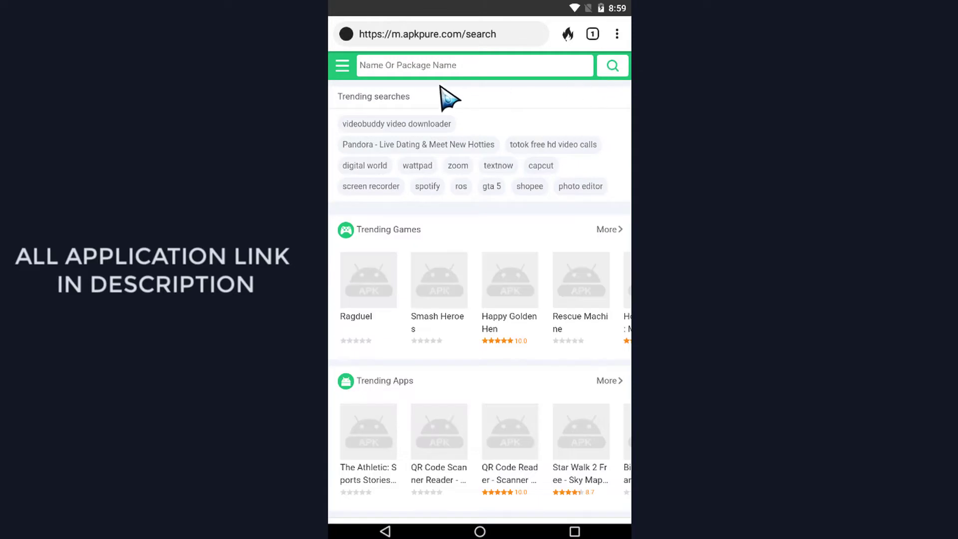
pyautogui.click(451, 66)
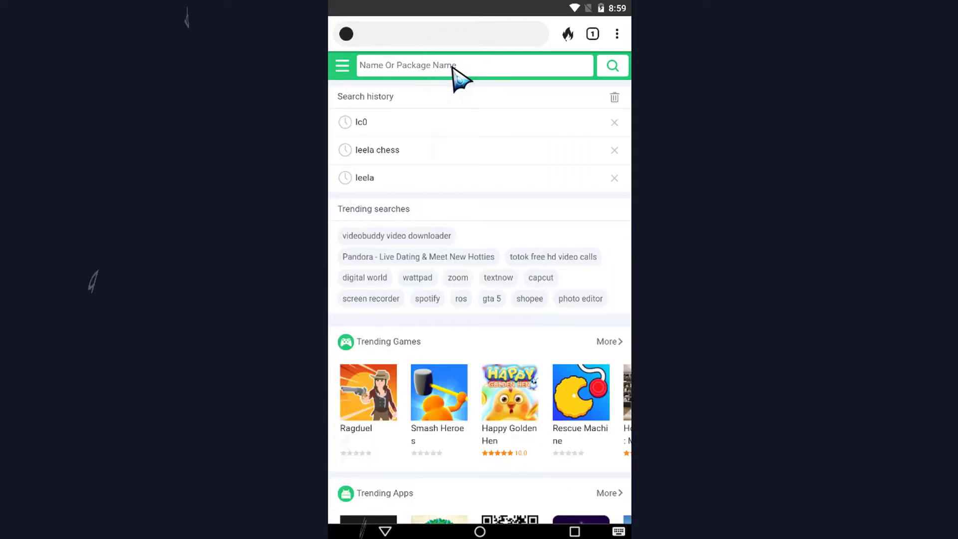
pyautogui.write('dorid')
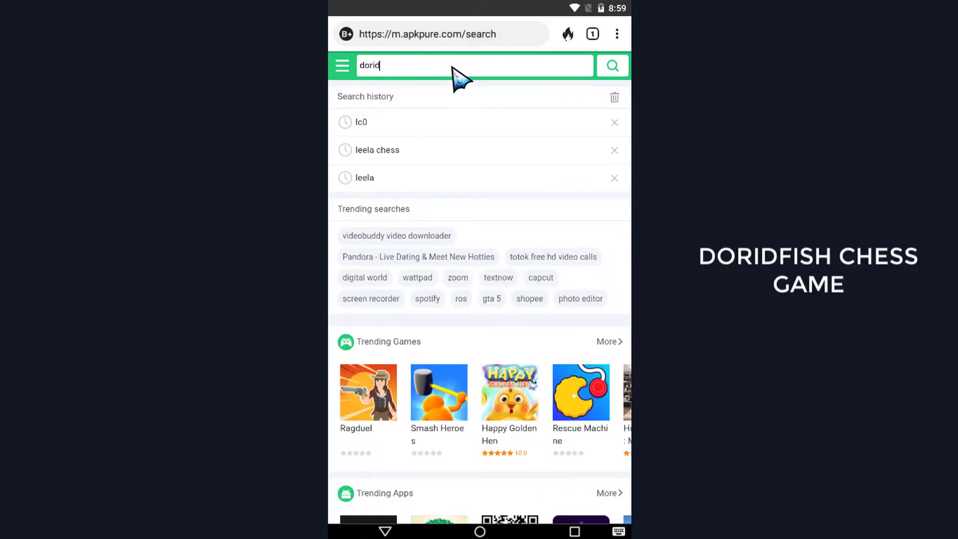
pyautogui.write('fish')
pyautogui.press('Return')
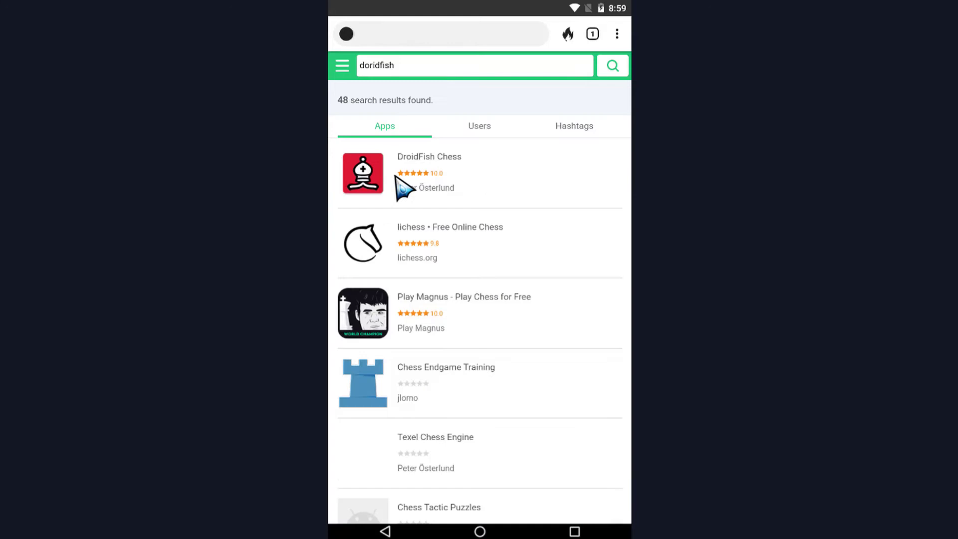
pyautogui.click(428, 160)
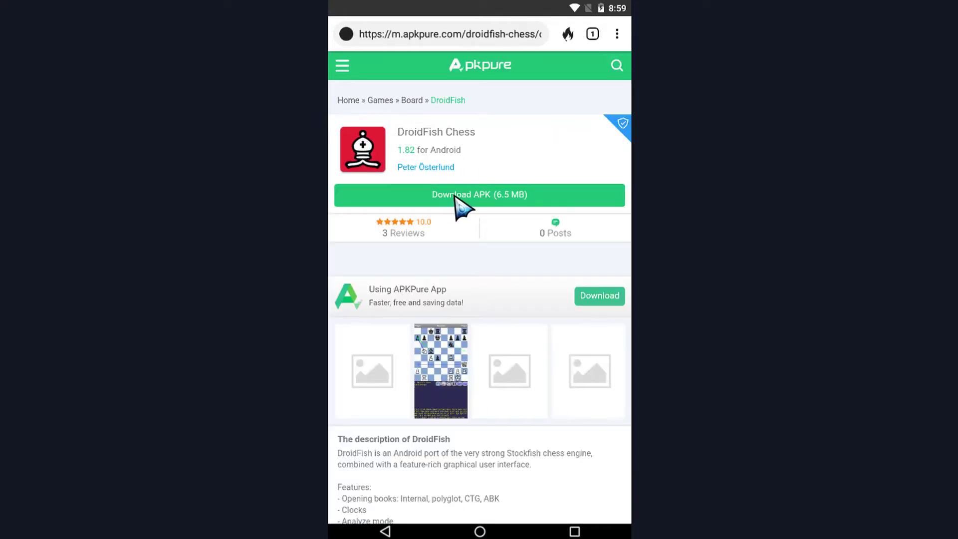
pyautogui.click(466, 196)
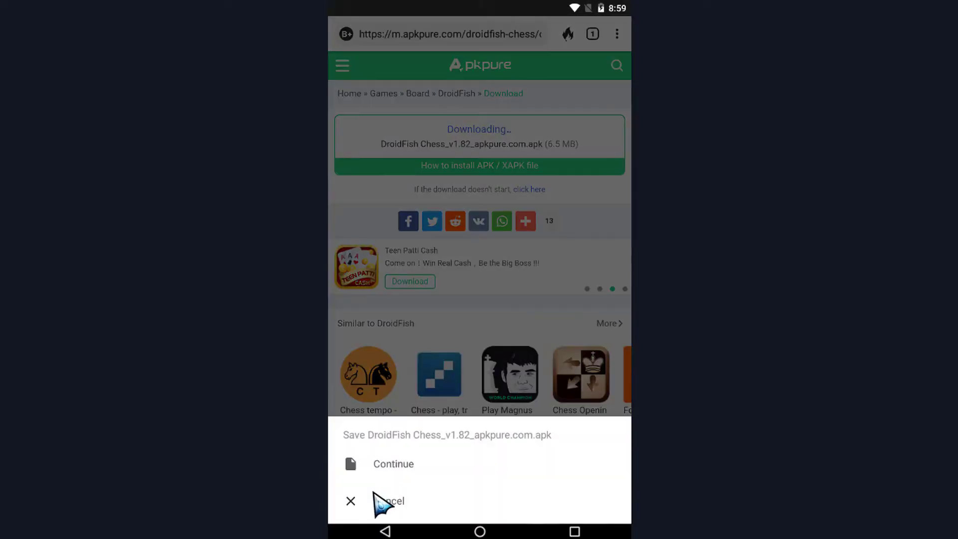
pyautogui.click(394, 464)
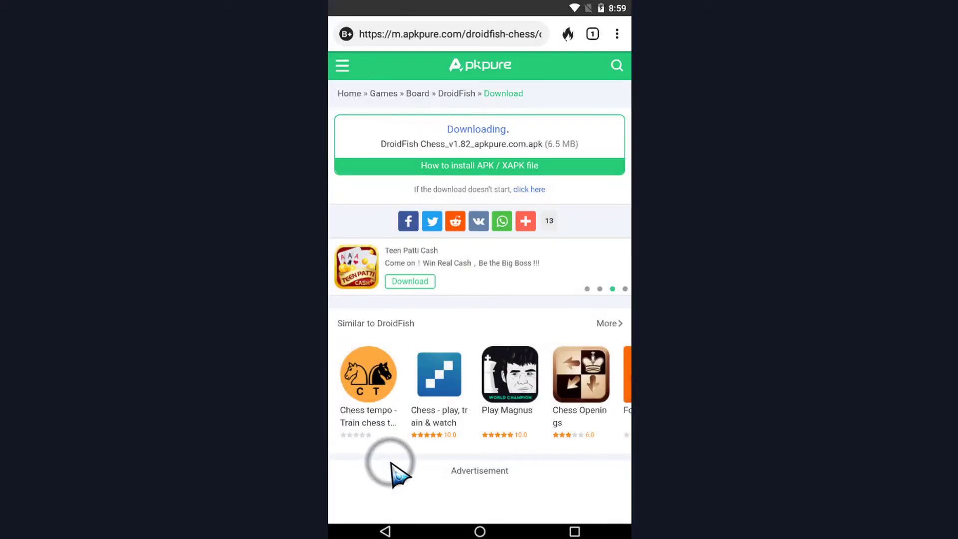
# Check the download progress and open a new blank browser tab.
pyautogui.moveTo(461, 13); pyautogui.dragTo(446, 134)
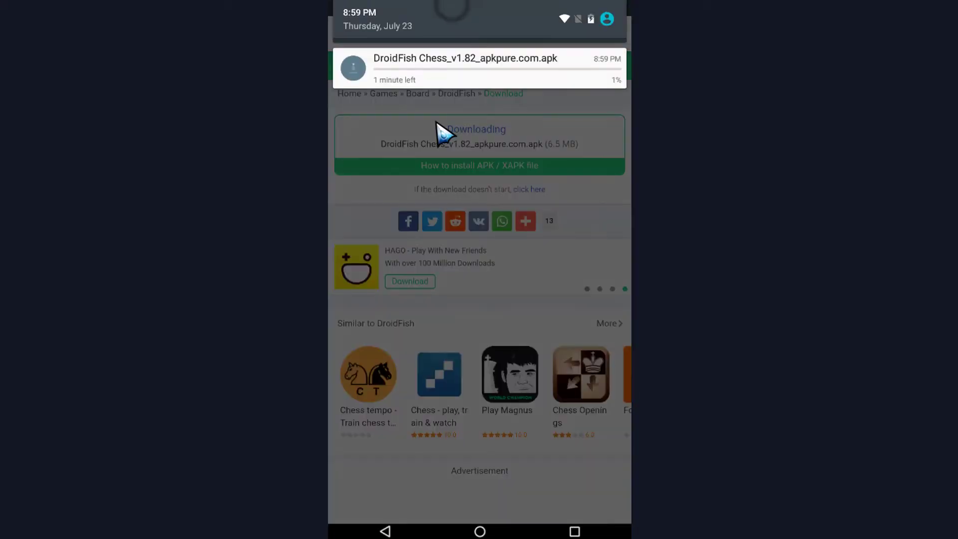
pyautogui.click(479, 225)
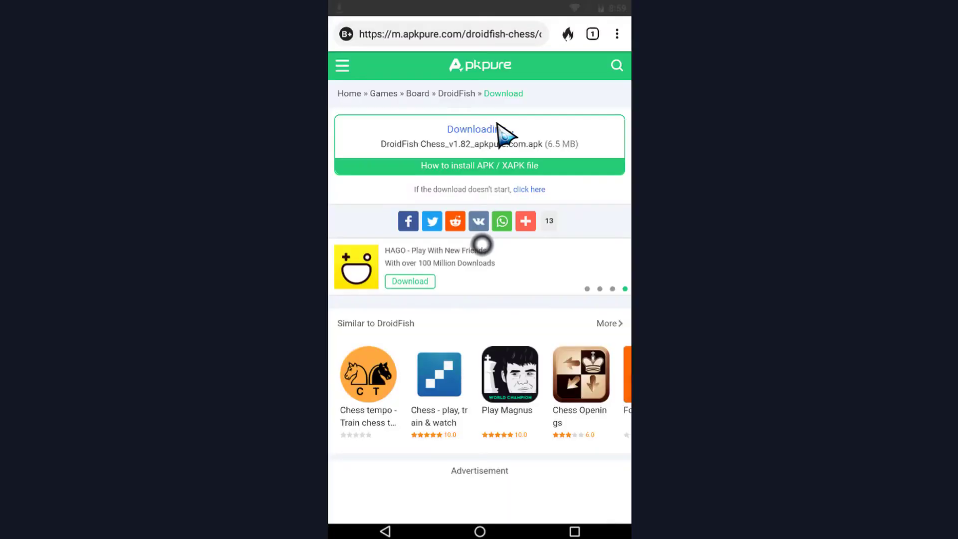
pyautogui.click(591, 35)
pyautogui.click(591, 35)
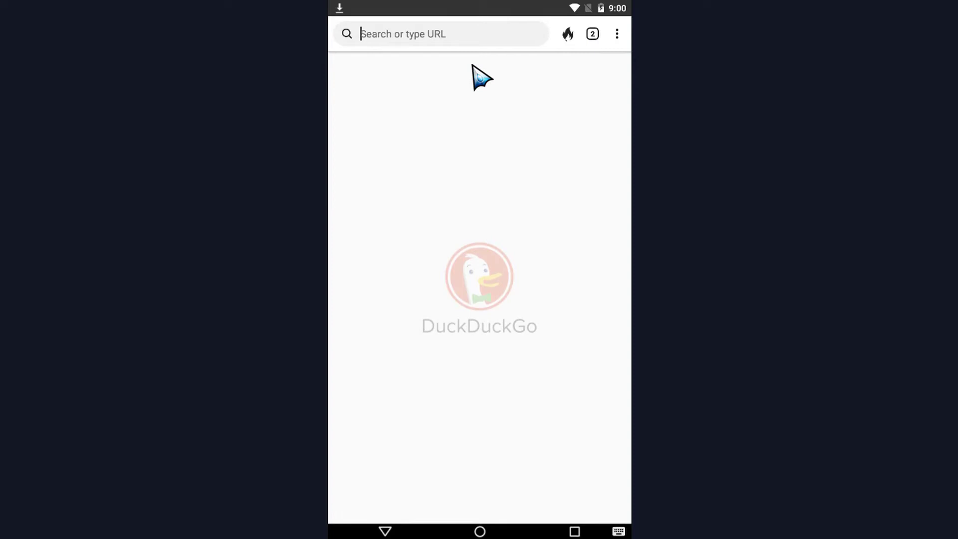
pyautogui.write('lc')
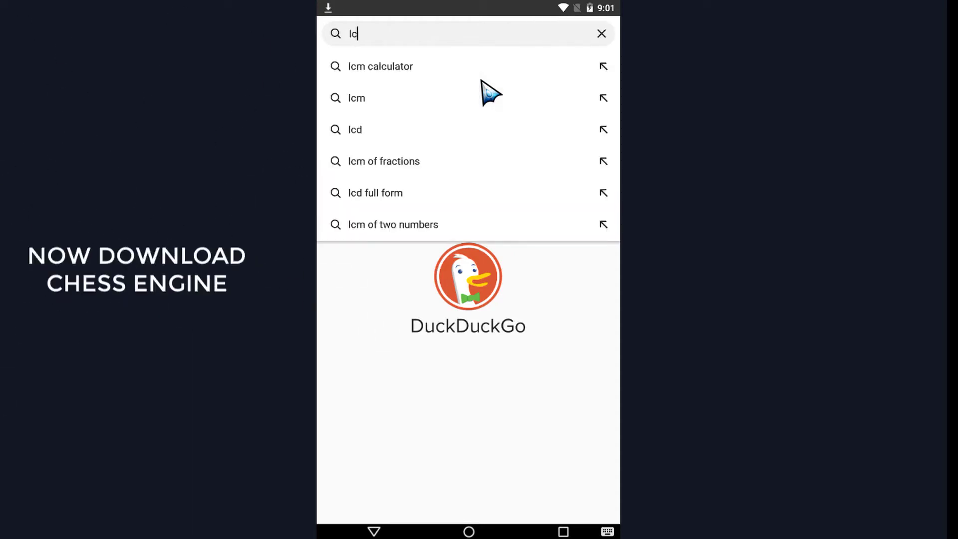
pyautogui.write('zero.')
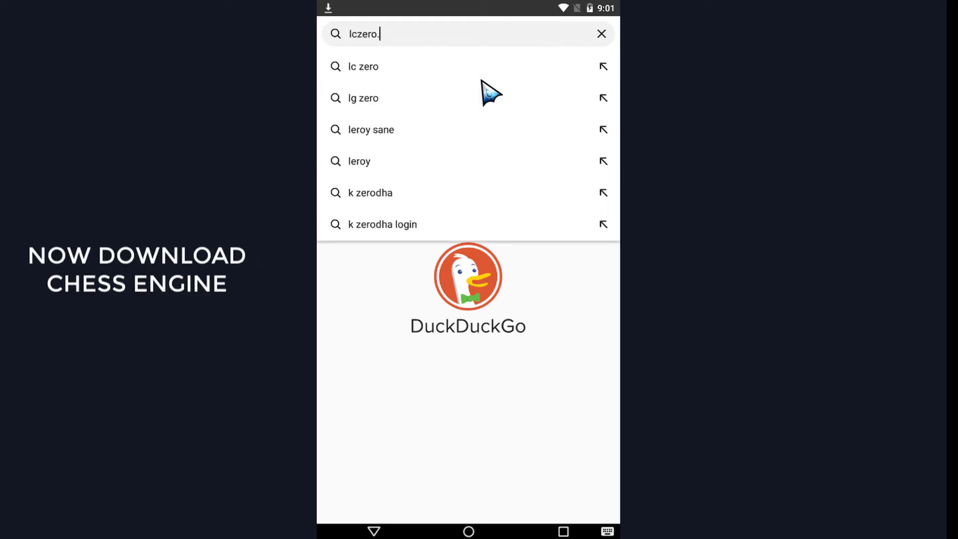
pyautogui.write('org/')
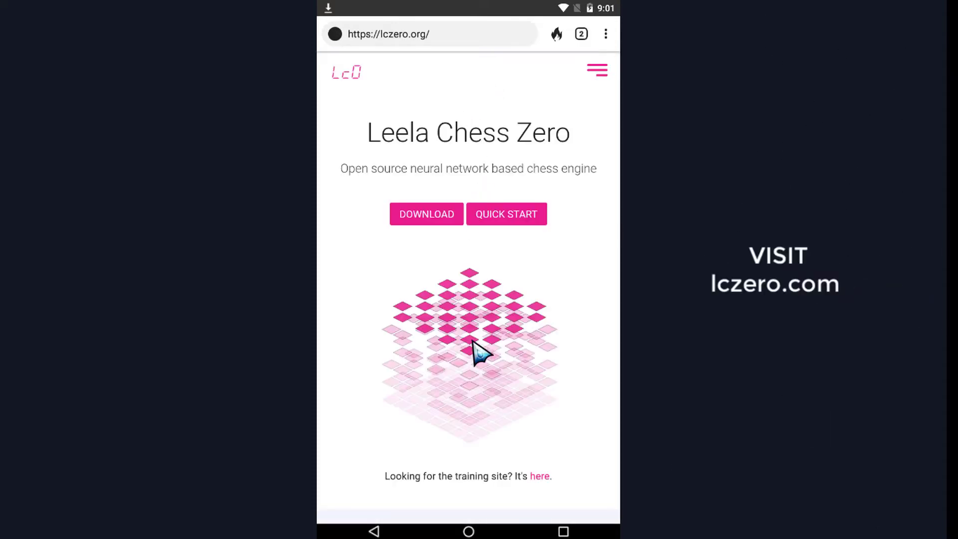
pyautogui.scroll(-2, 490, 314)
pyautogui.scroll(2, 464, 359)
pyautogui.scroll(-1, 449, 225)
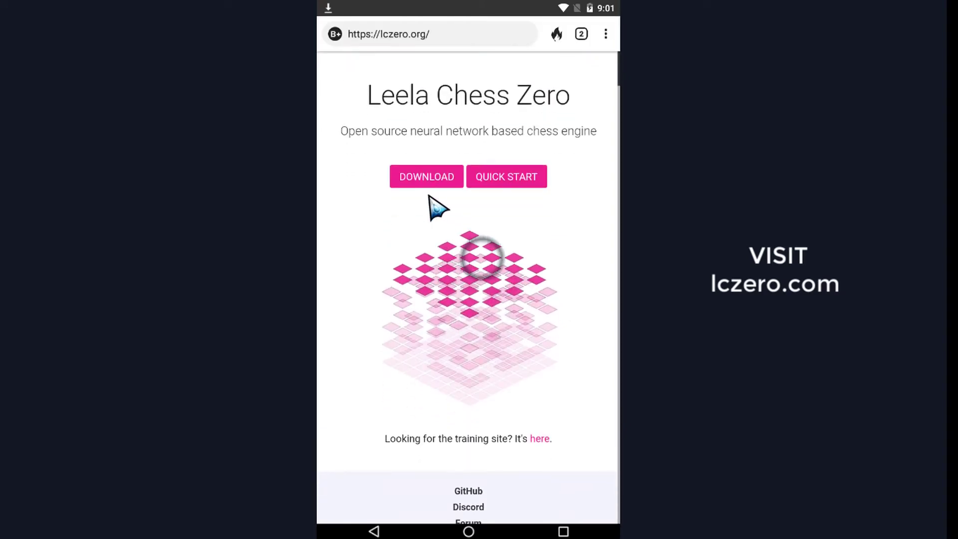
# Go from lczero.org's Download page to the lc0 v0.26.0 release link.
pyautogui.click(427, 180)
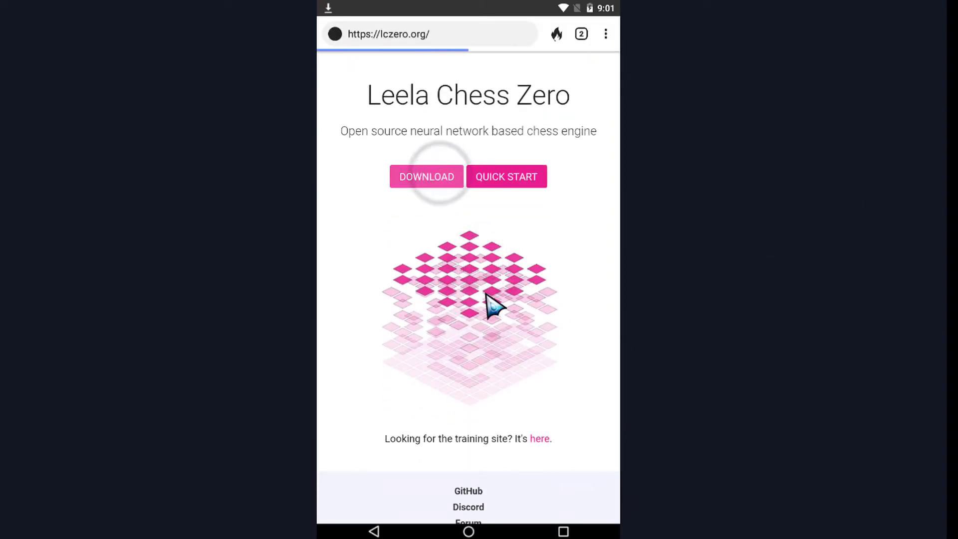
pyautogui.scroll(-5, 487, 299)
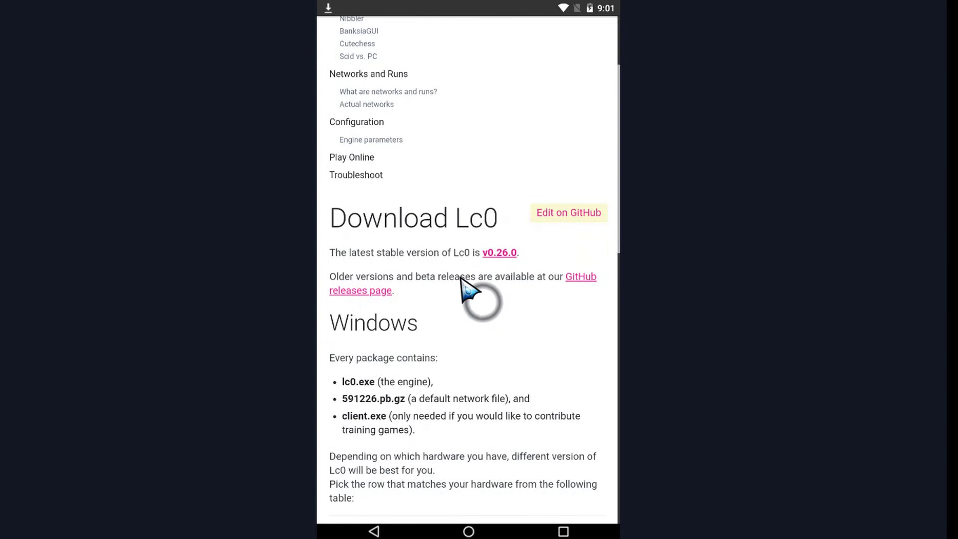
pyautogui.scroll(-1, 491, 291)
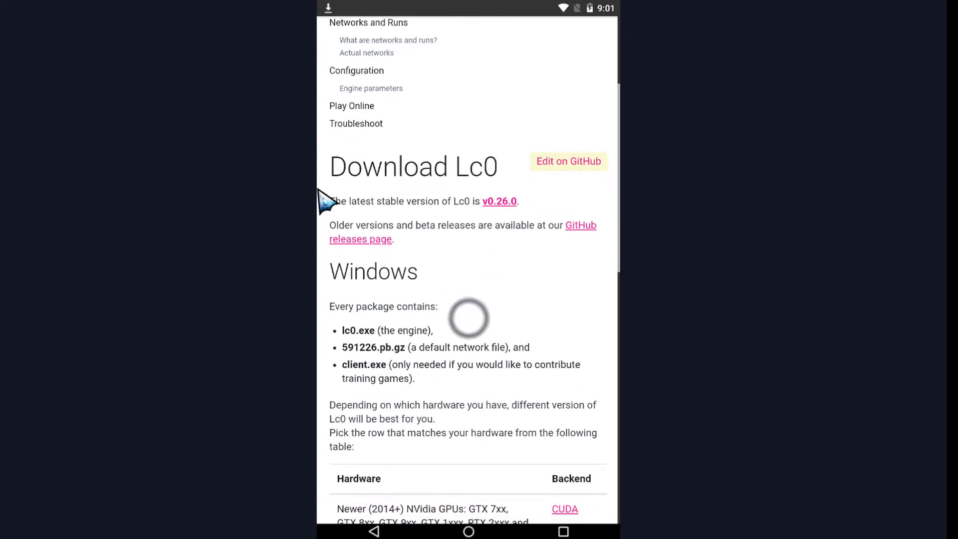
pyautogui.click(499, 202)
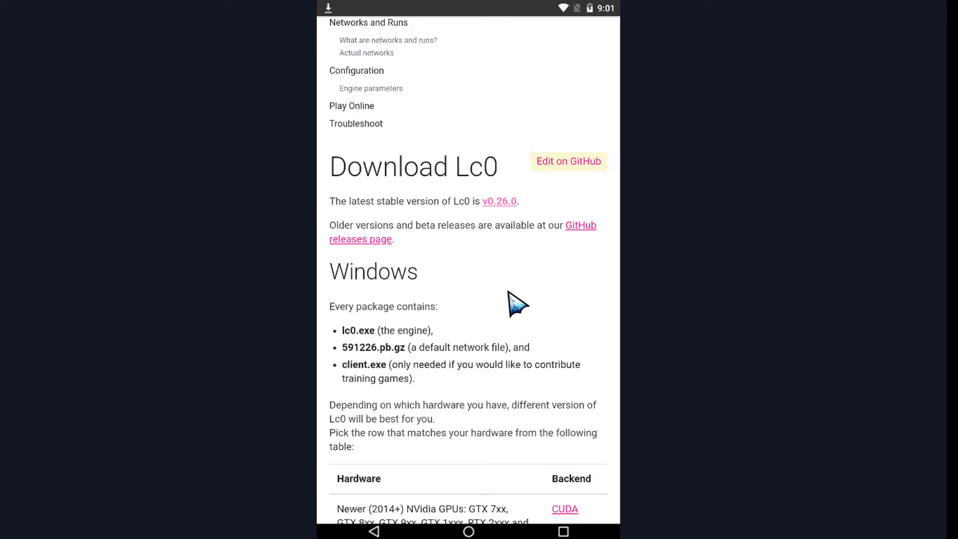
pyautogui.scroll(3, 498, 264)
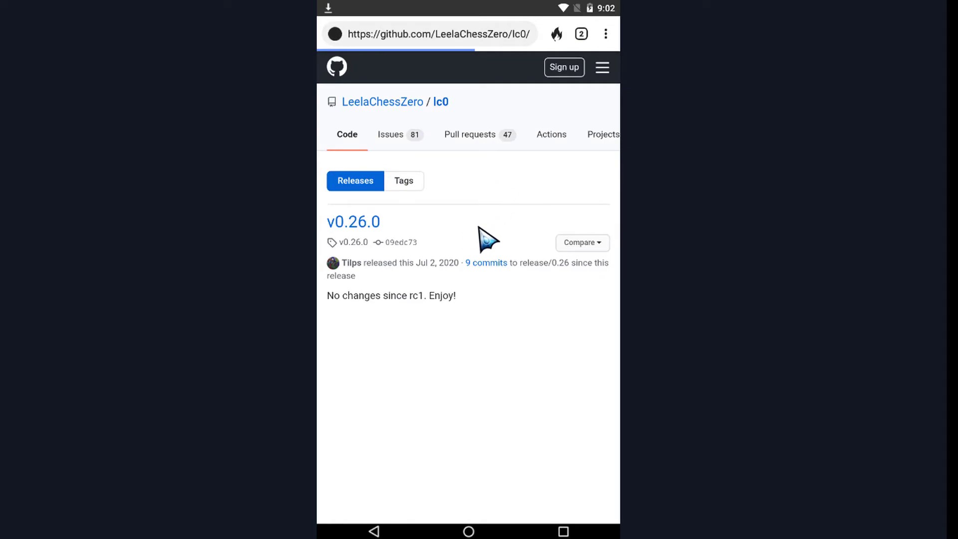
pyautogui.scroll(-2, 486, 238)
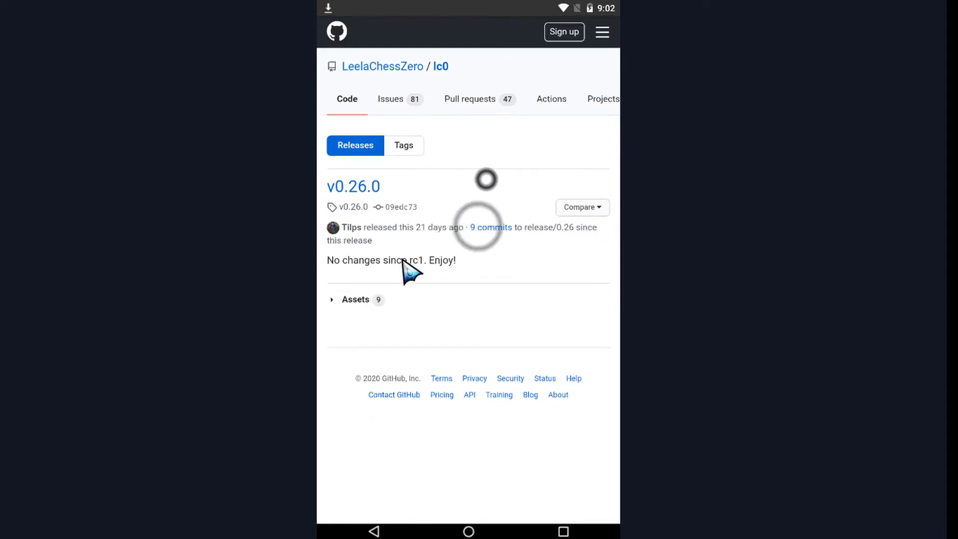
# Save lc0-v0.26.0-android.apk from the release Assets and check the download notifications.
pyautogui.click(334, 300)
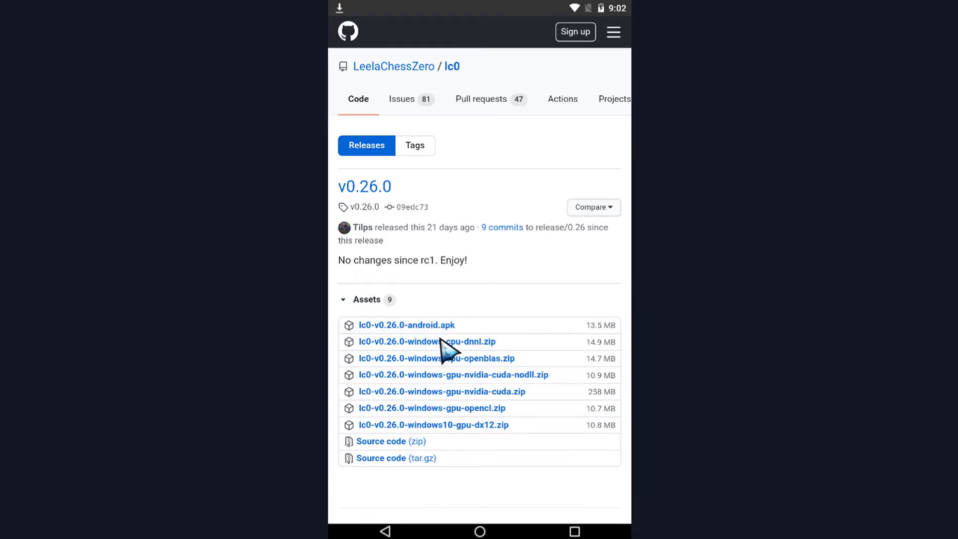
pyautogui.click(406, 326)
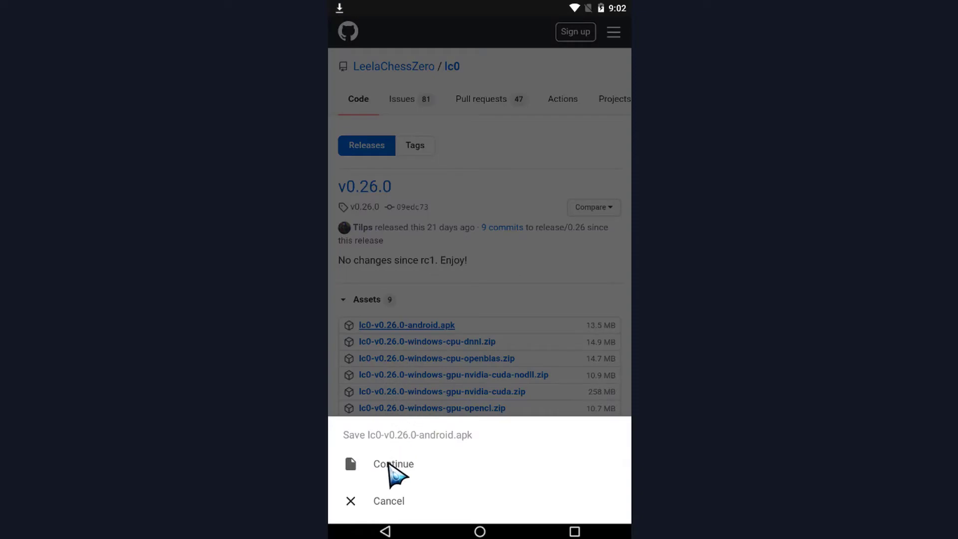
pyautogui.click(393, 464)
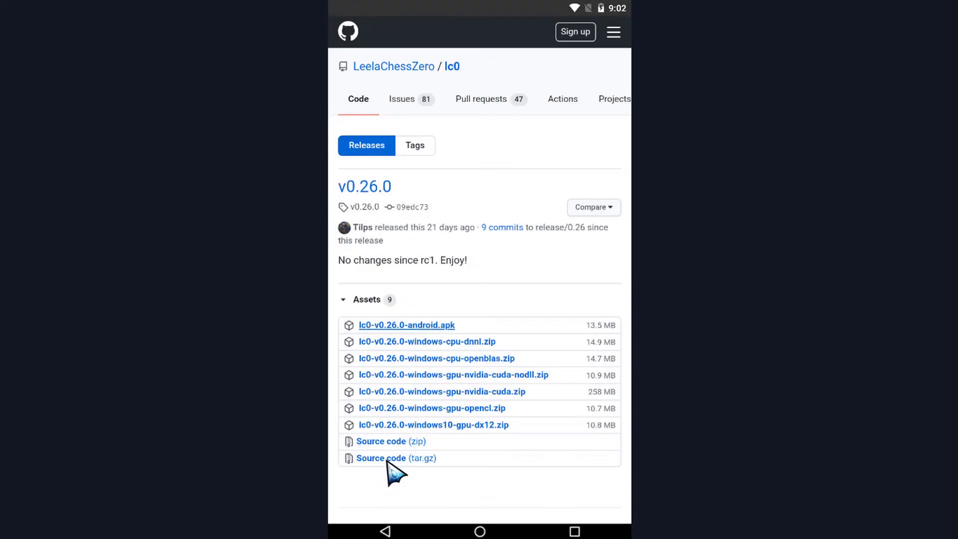
pyautogui.moveTo(492, 270); pyautogui.dragTo(479, 135)
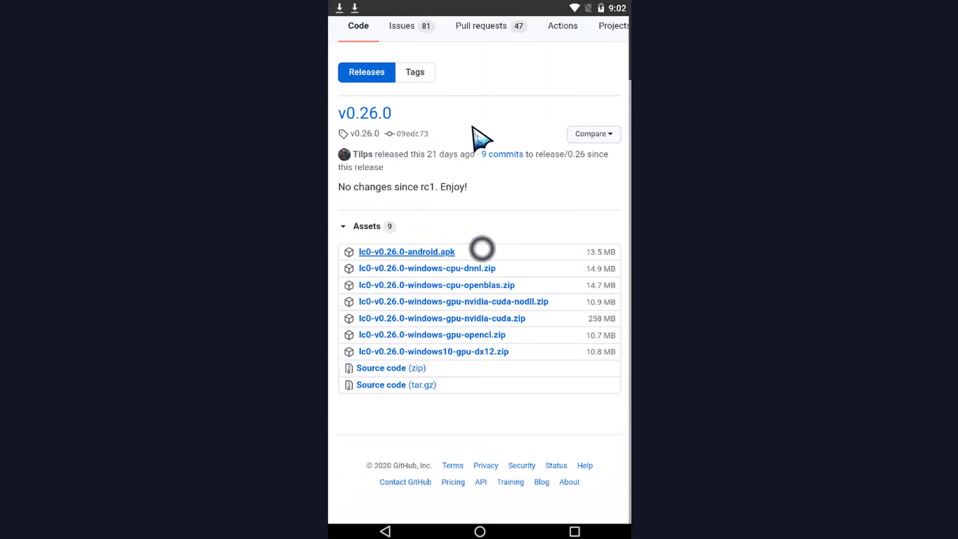
pyautogui.moveTo(464, 240); pyautogui.dragTo(471, 315)
pyautogui.moveTo(464, 9); pyautogui.dragTo(465, 135)
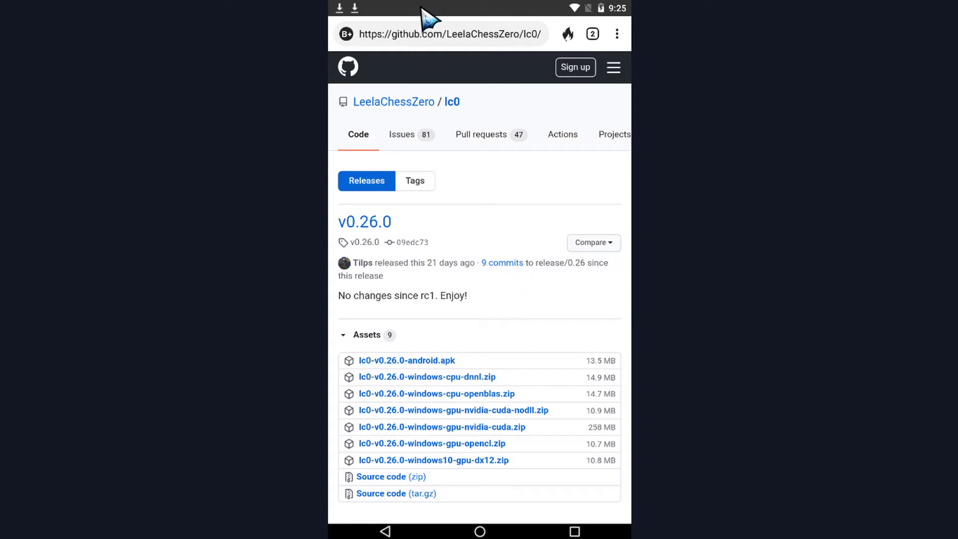
# Install the downloaded DroidFish Chess APK from its notification.
pyautogui.moveTo(427, 19); pyautogui.dragTo(419, 131)
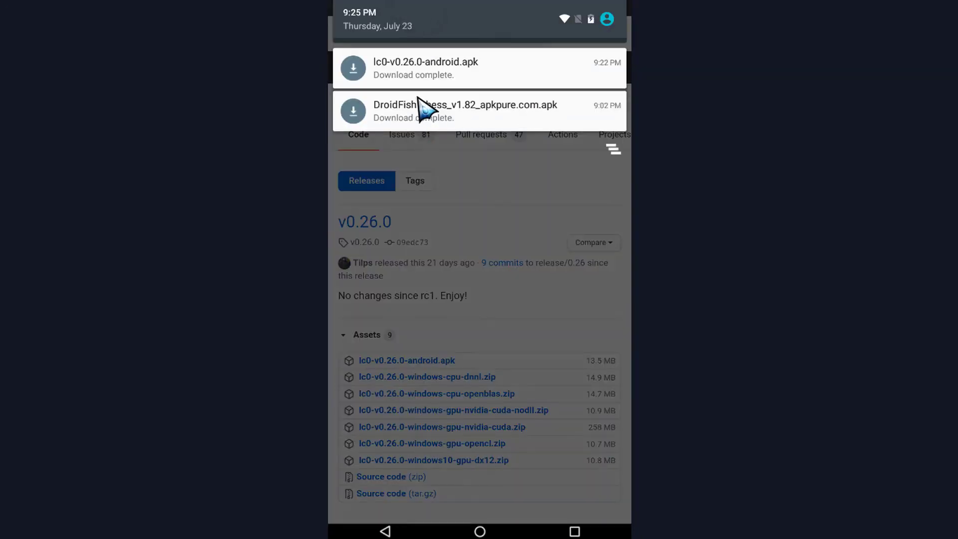
pyautogui.click(452, 119)
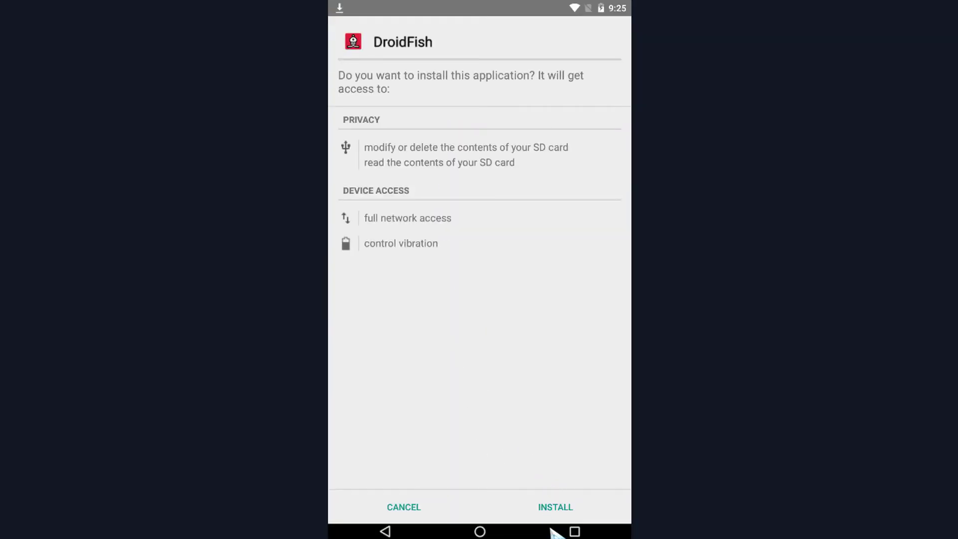
pyautogui.click(554, 506)
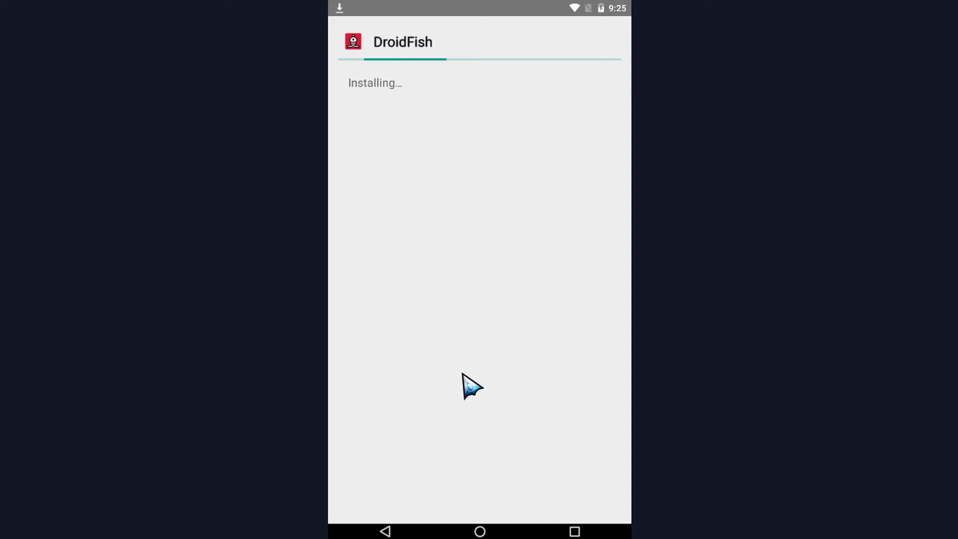
pyautogui.click(408, 507)
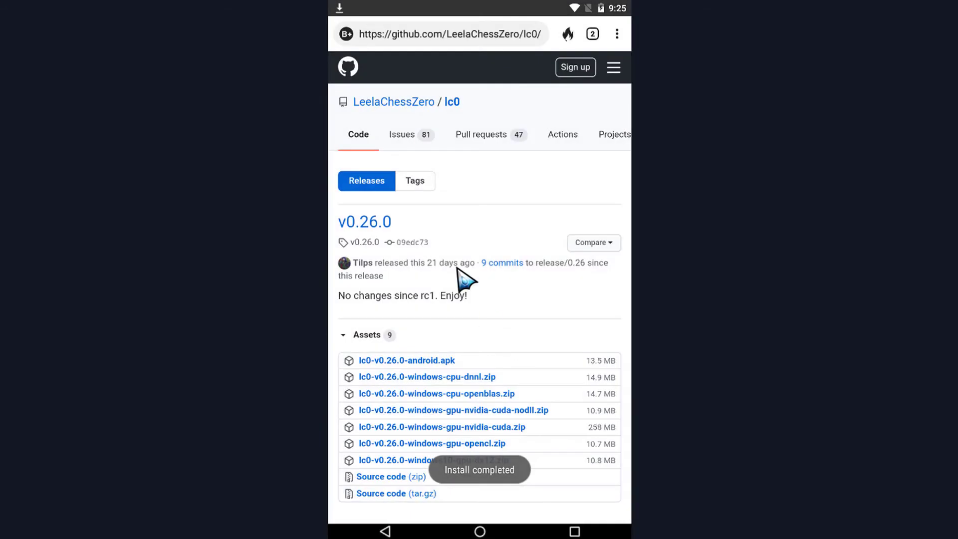
# Install the Leela Chess Zero Engine APK and return to the home screen.
pyautogui.click(425, 11)
pyautogui.moveTo(434, 15); pyautogui.dragTo(446, 73)
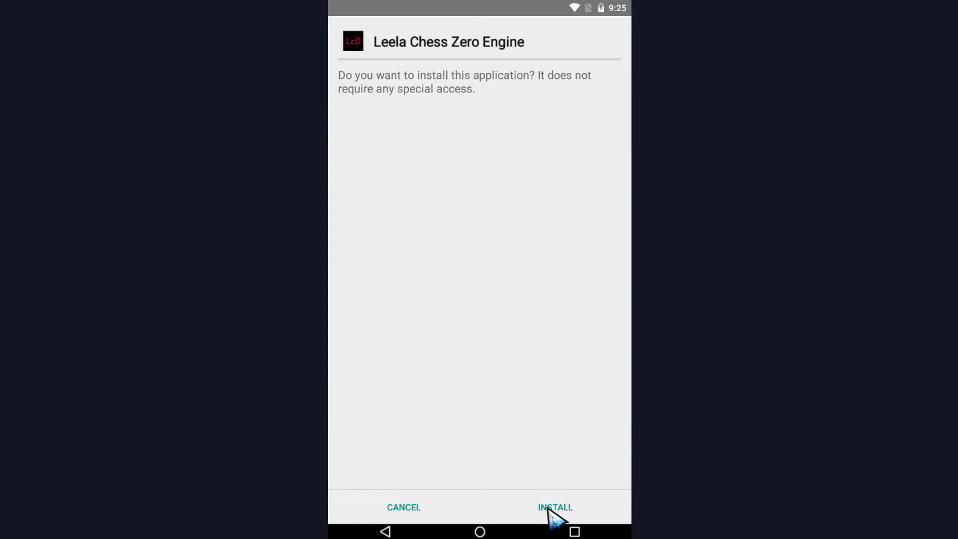
pyautogui.click(555, 507)
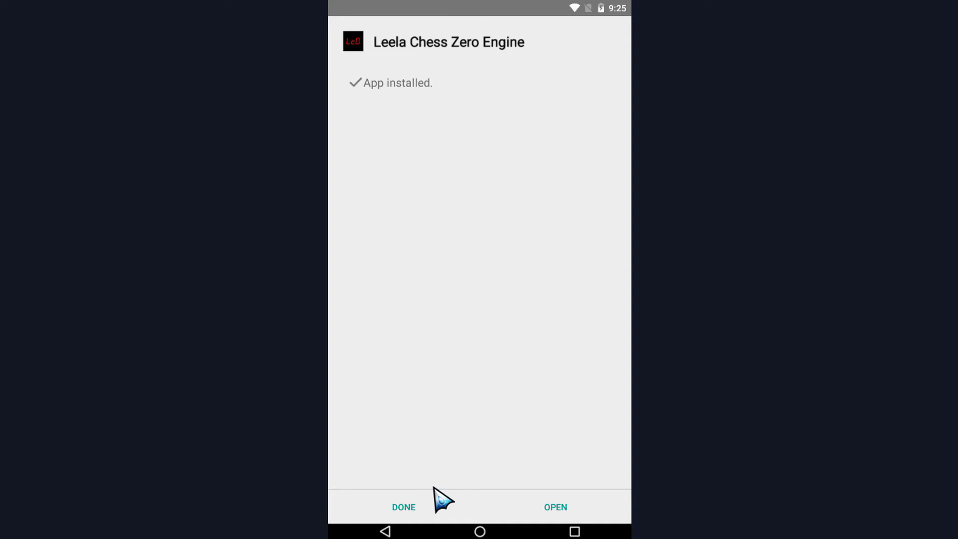
pyautogui.click(404, 508)
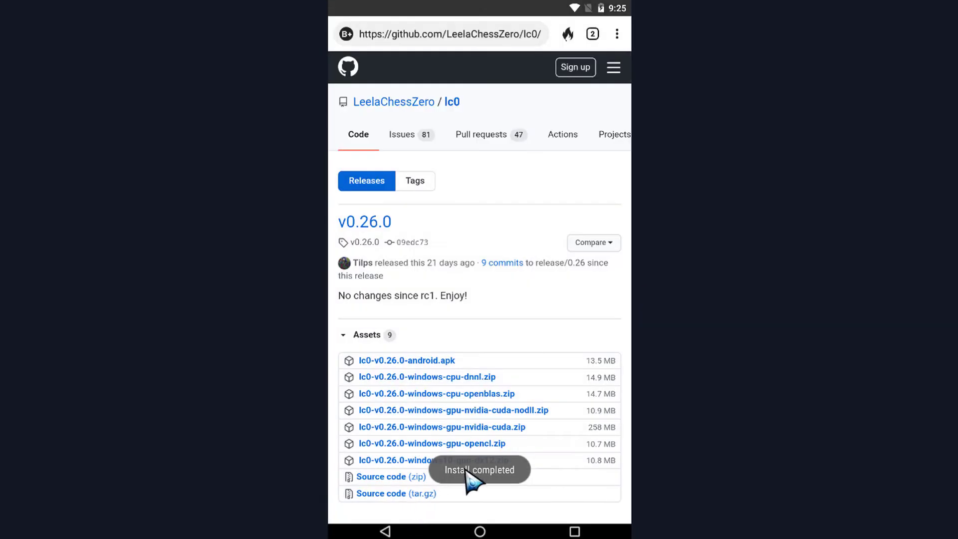
pyautogui.click(479, 532)
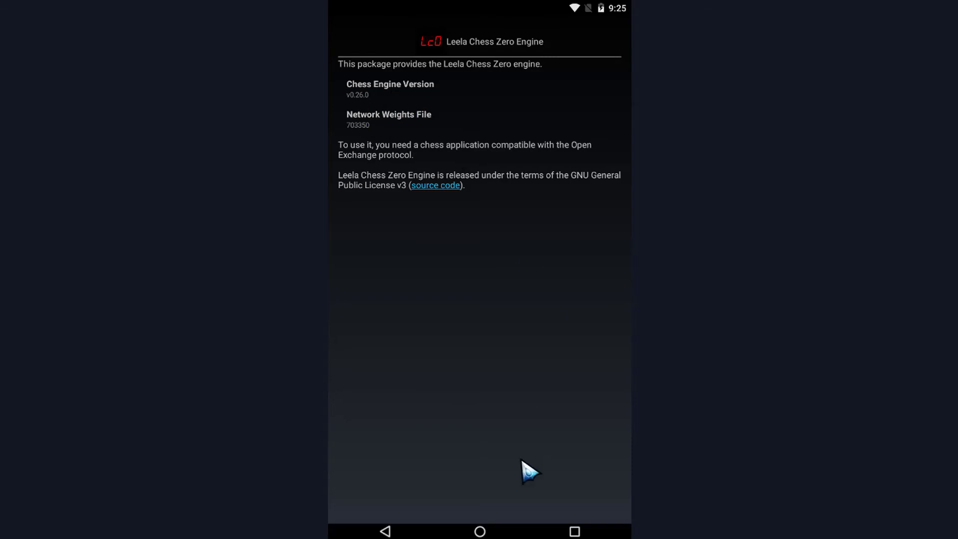
# Launch DroidFish Chess and get past the Left Menu tip.
pyautogui.click(481, 533)
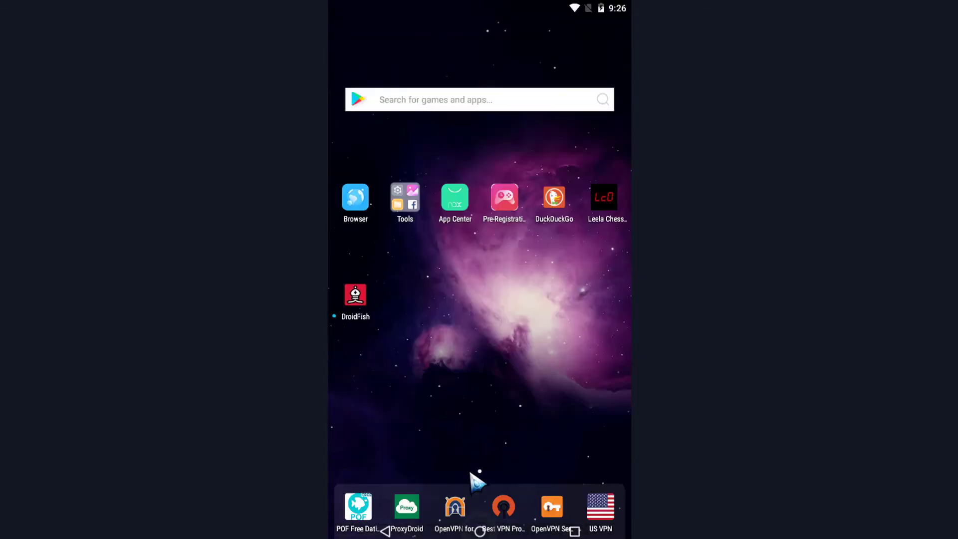
pyautogui.click(356, 297)
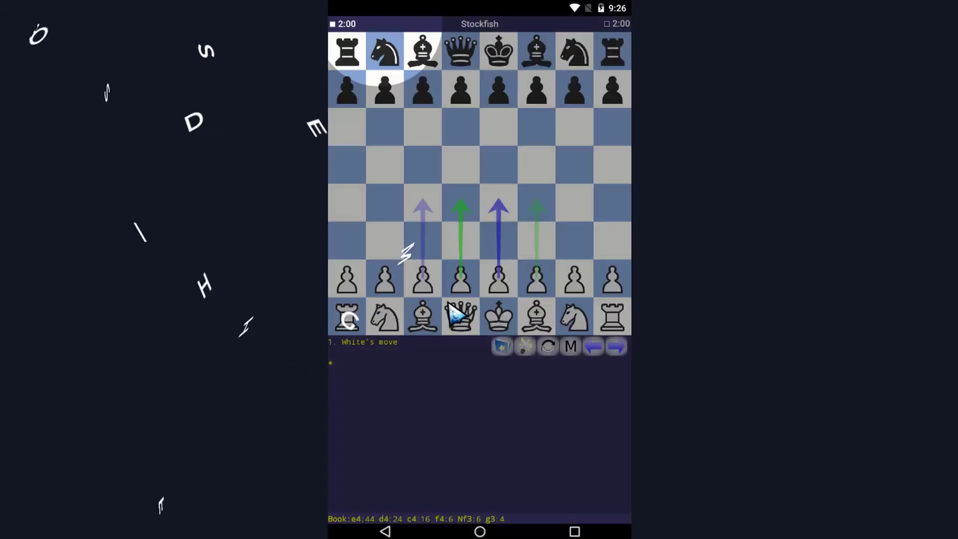
pyautogui.click(378, 25)
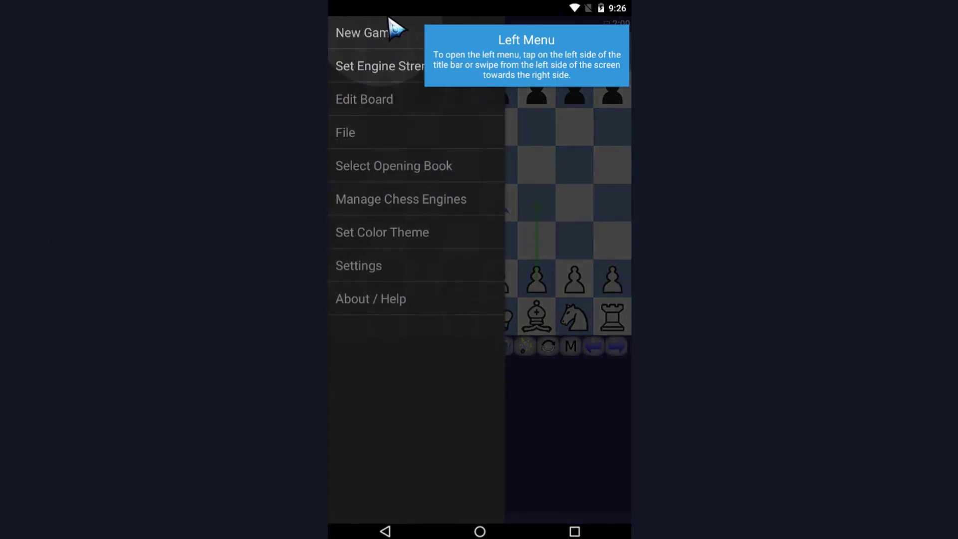
pyautogui.moveTo(391, 22); pyautogui.dragTo(391, 46)
pyautogui.click(503, 59)
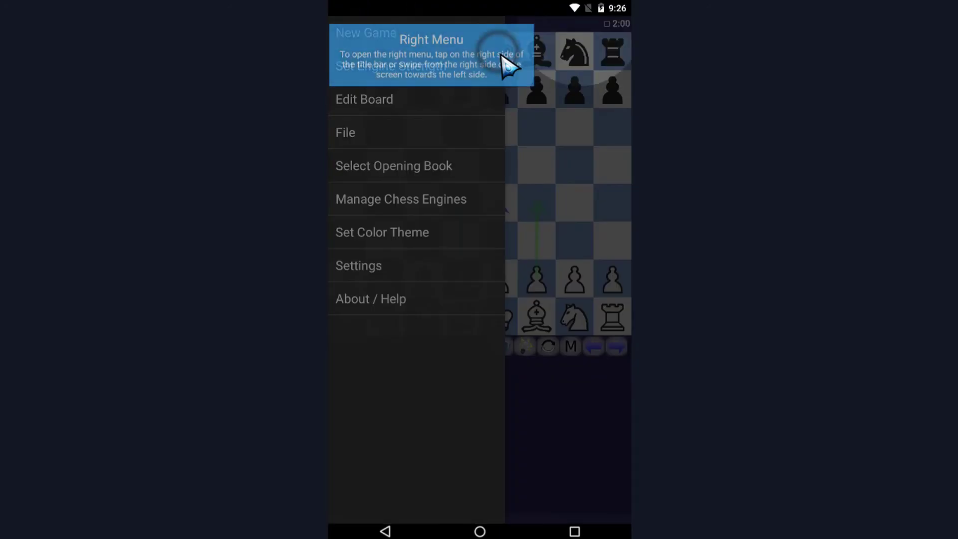
pyautogui.click(590, 32)
# Dismiss the Right Menu, Board, Buttons, Move List and Analysis tips, then show the main menu.
pyautogui.click(591, 28)
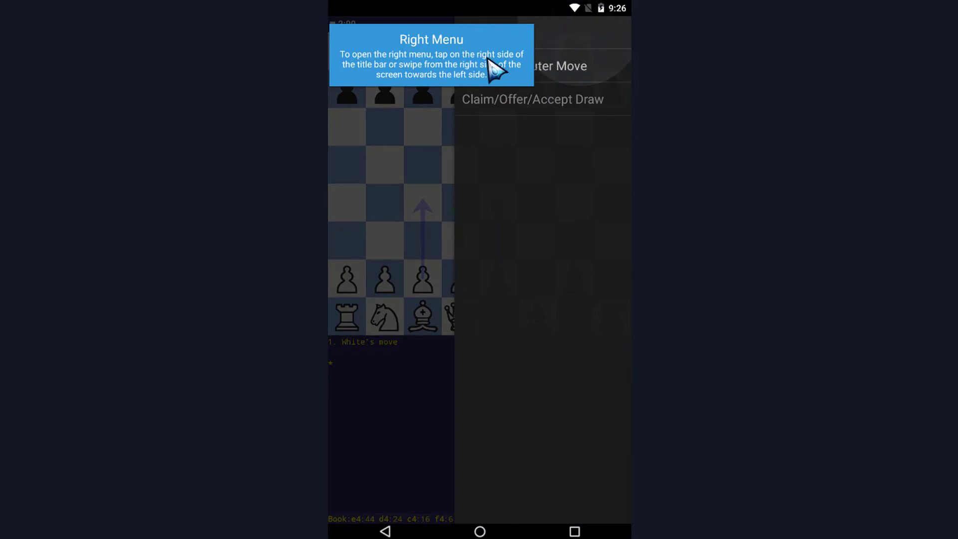
pyautogui.click(434, 67)
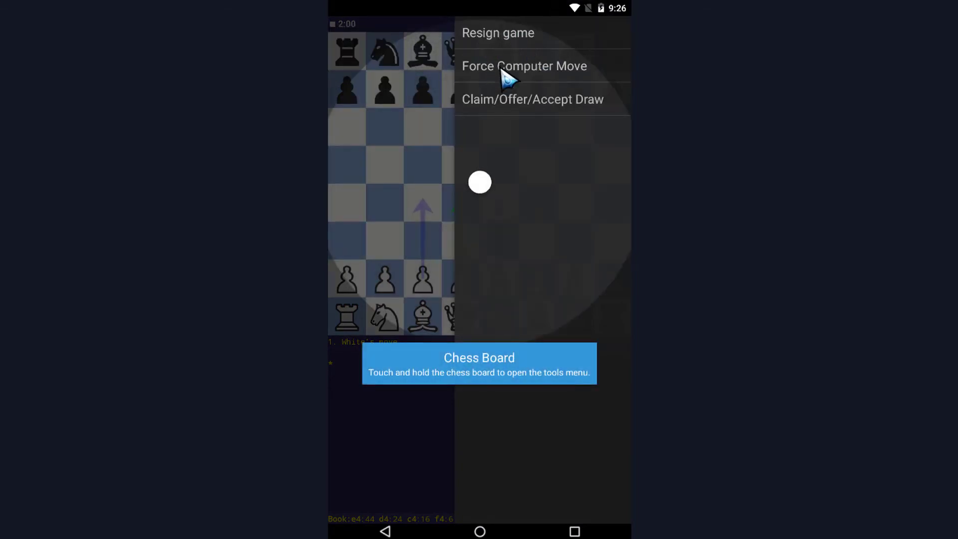
pyautogui.click(470, 369)
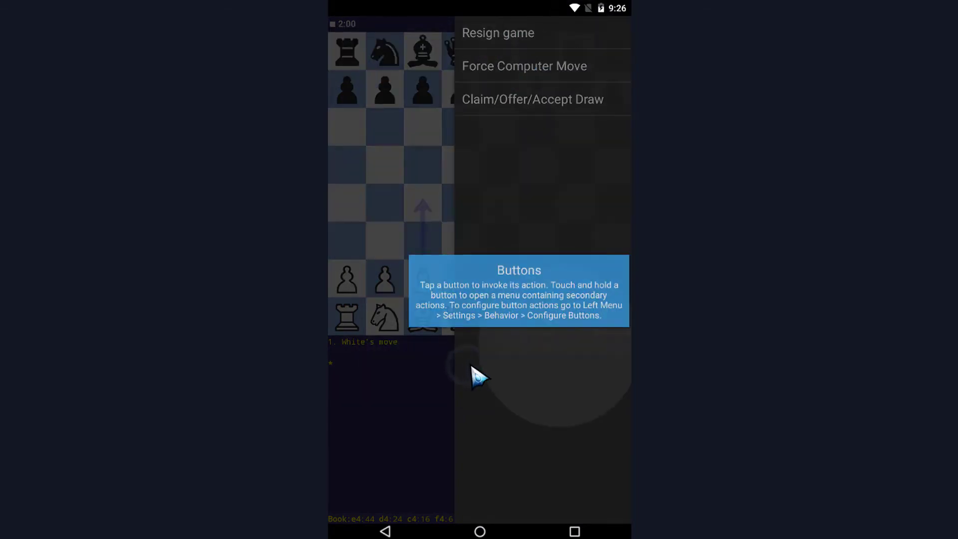
pyautogui.click(477, 345)
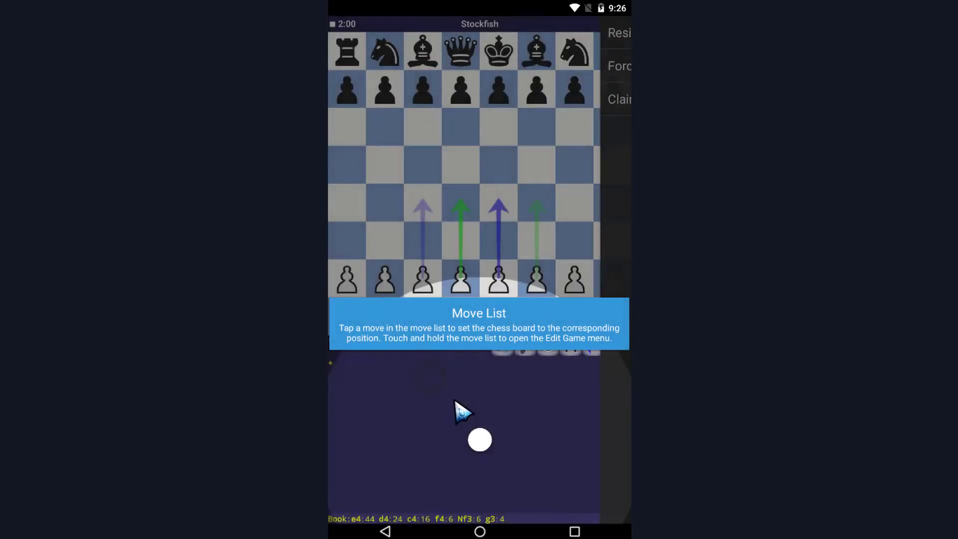
pyautogui.click(490, 329)
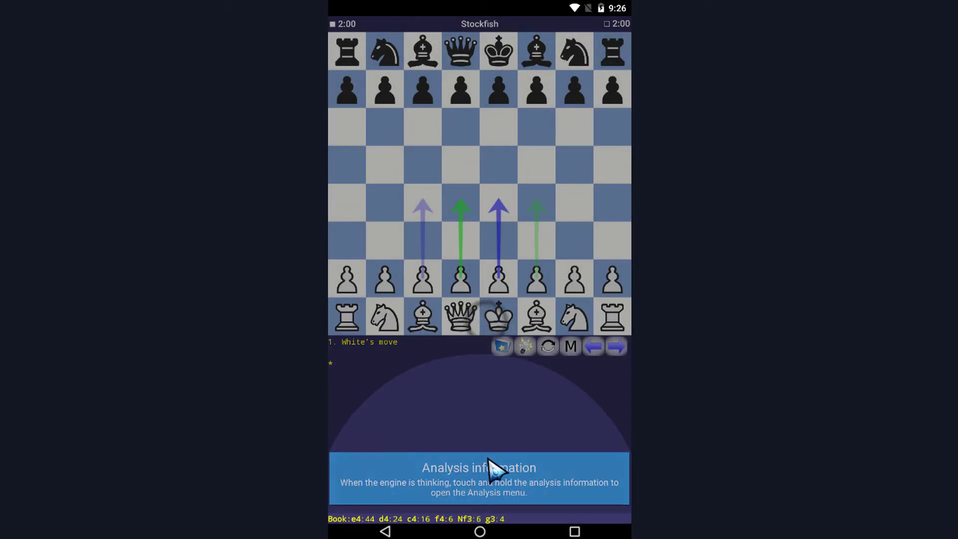
pyautogui.click(488, 482)
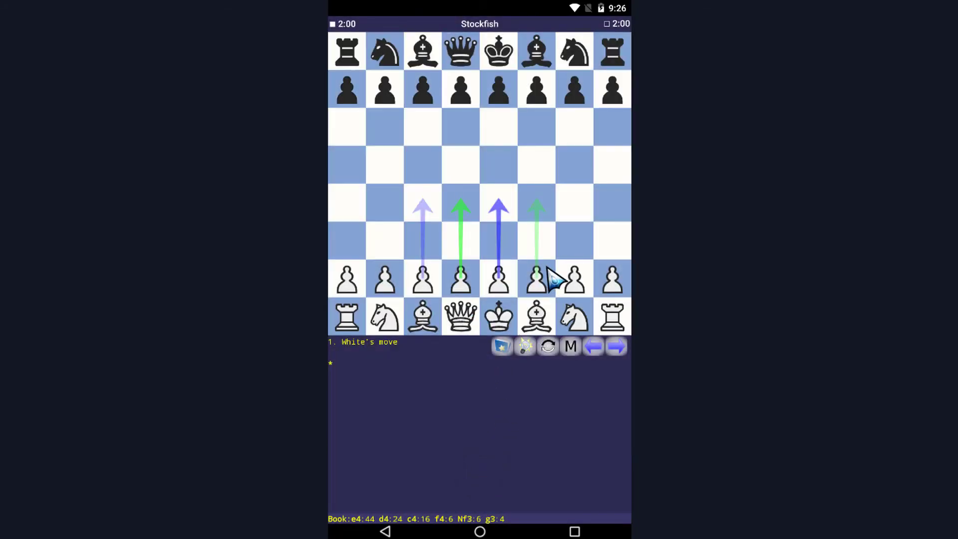
pyautogui.click(346, 30)
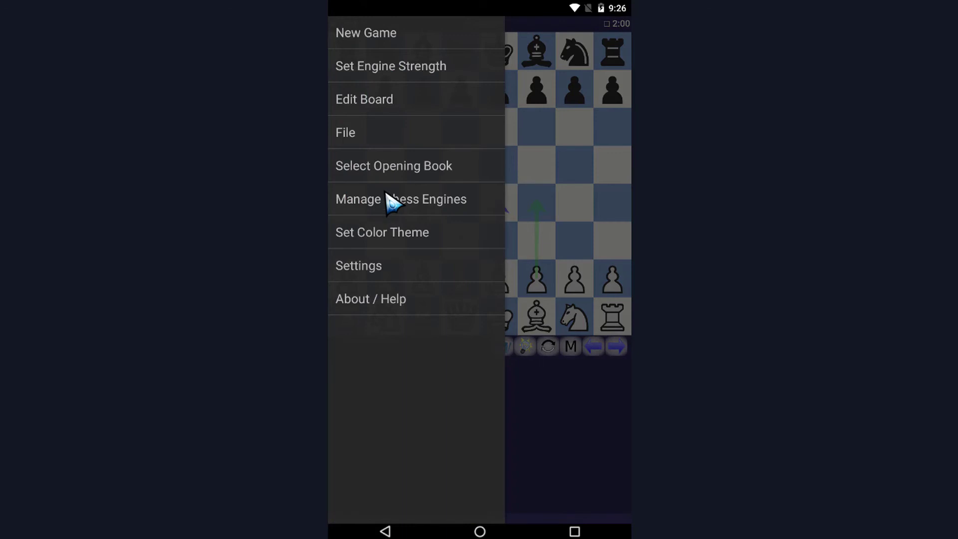
# Confirm Select Engine lists only Stockfish and CuckooChess, then open Stockfish's options.
pyautogui.click(416, 203)
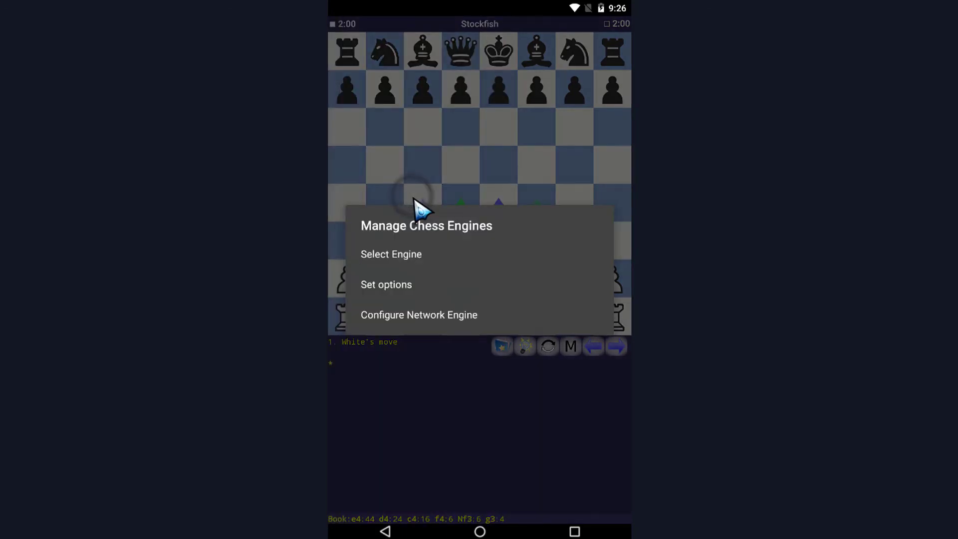
pyautogui.click(396, 258)
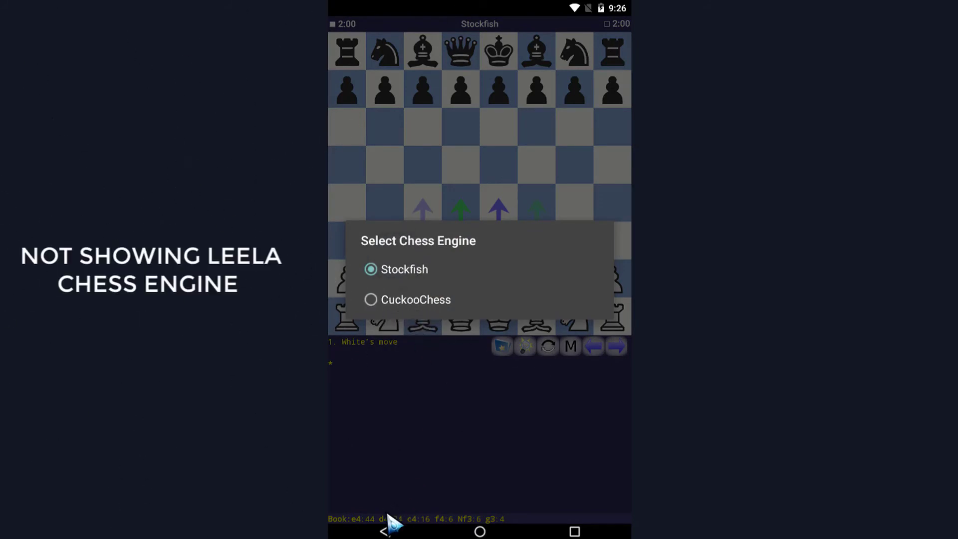
pyautogui.click(386, 531)
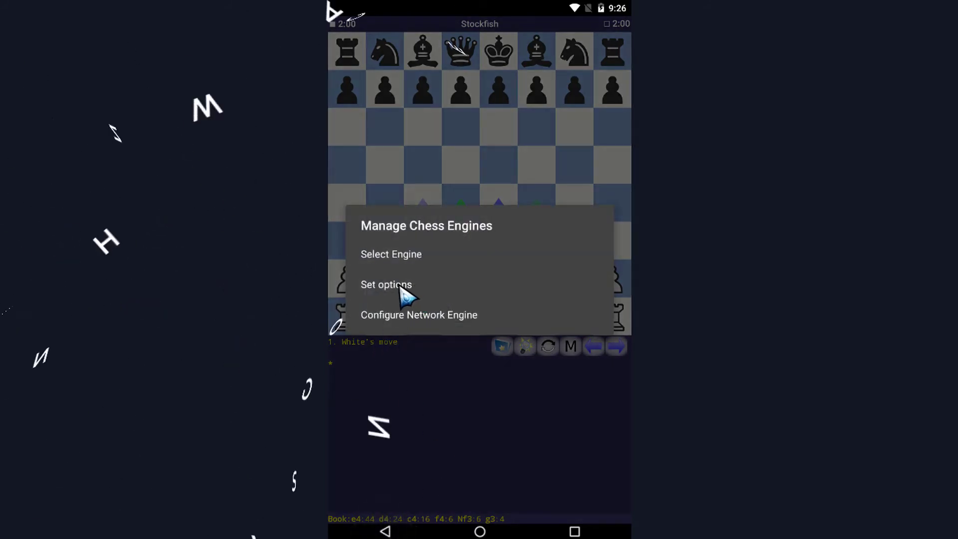
pyautogui.click(386, 285)
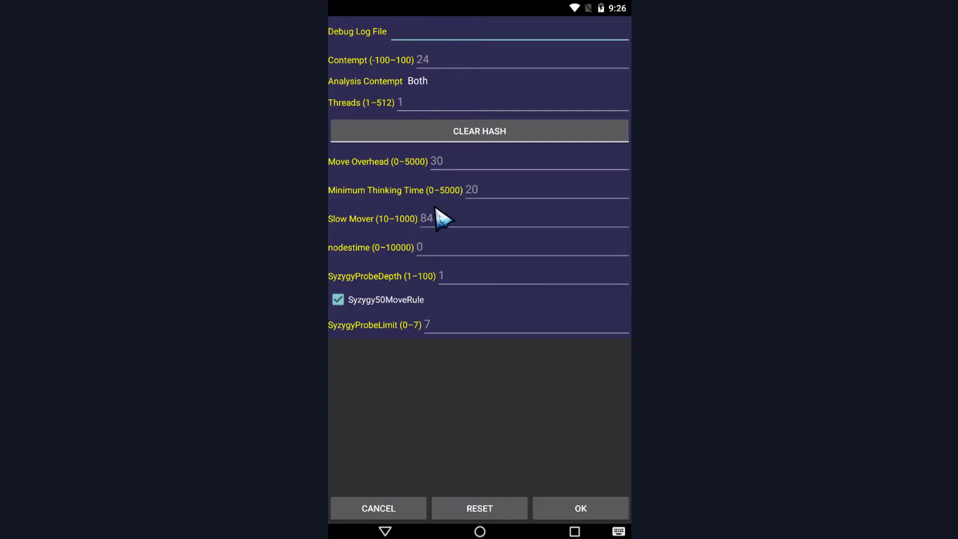
# Change Stockfish's Move Overhead from 30 to 0 and save the options.
pyautogui.click(453, 164)
pyautogui.write('0')
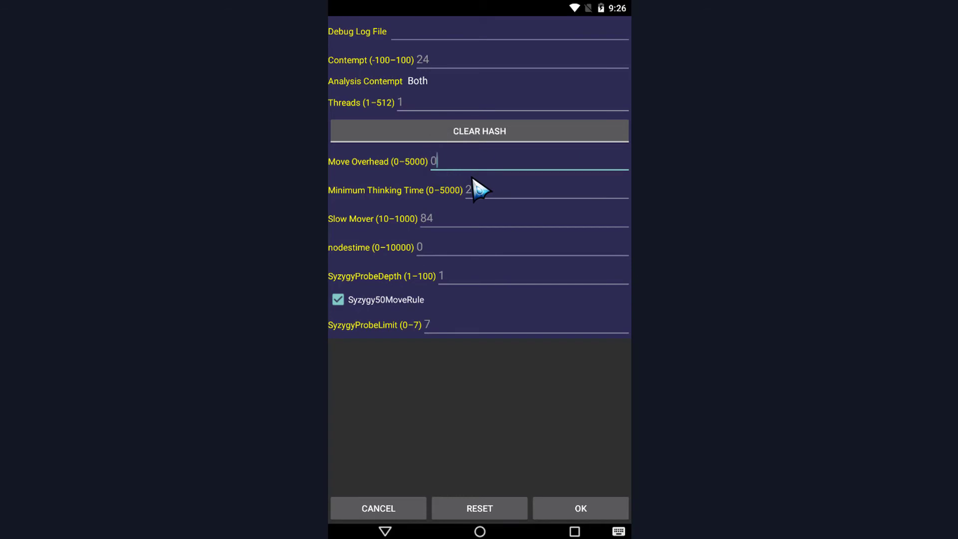
pyautogui.click(581, 509)
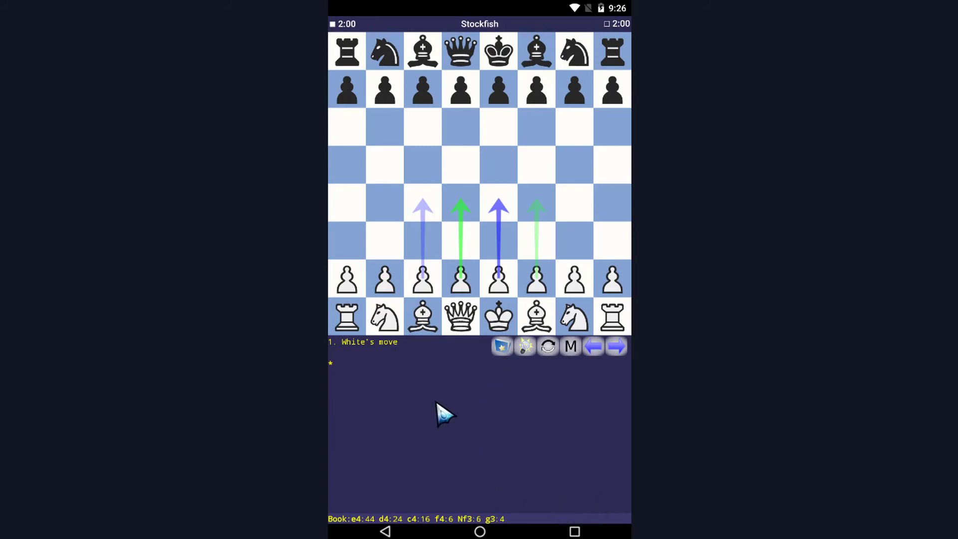
# Clear all recent app cards, then launch and leave the Leela Chess Zero Engine app.
pyautogui.click(574, 531)
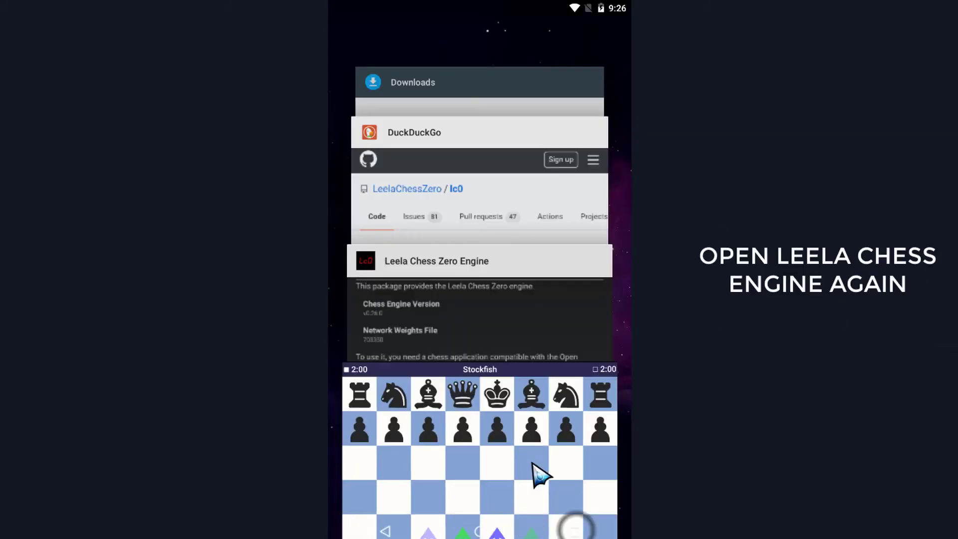
pyautogui.moveTo(517, 456); pyautogui.dragTo(477, 472)
pyautogui.moveTo(479, 374); pyautogui.dragTo(613, 375)
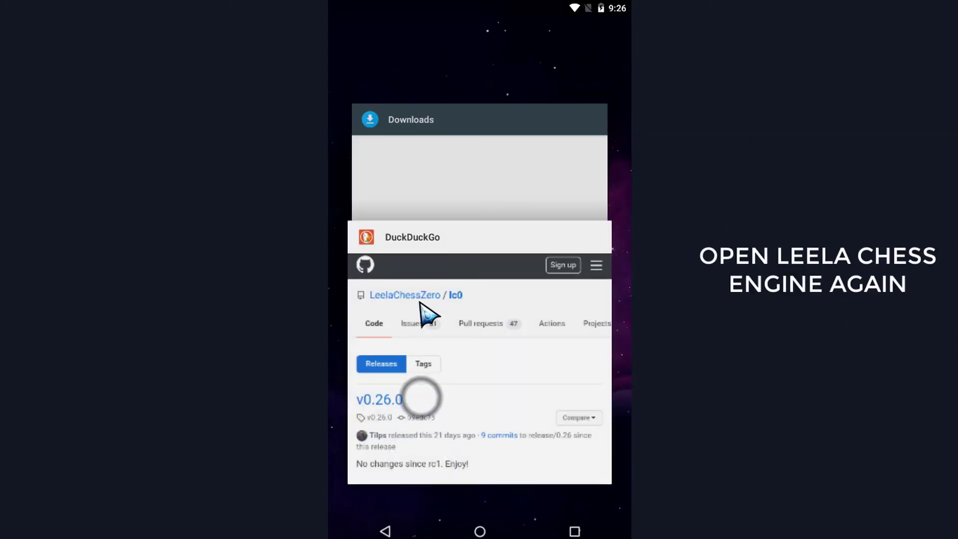
pyautogui.moveTo(427, 300); pyautogui.dragTo(599, 299)
pyautogui.moveTo(433, 285); pyautogui.dragTo(598, 285)
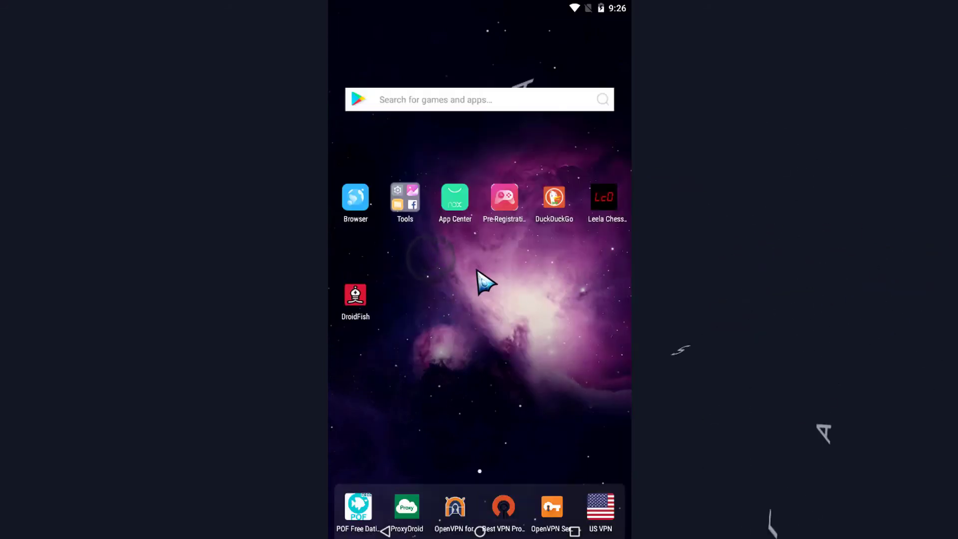
pyautogui.click(606, 201)
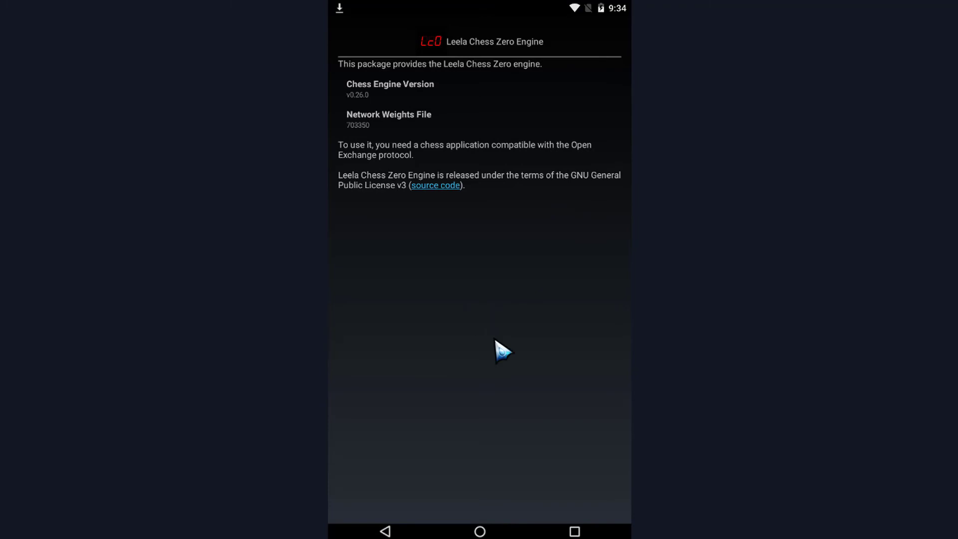
pyautogui.click(386, 531)
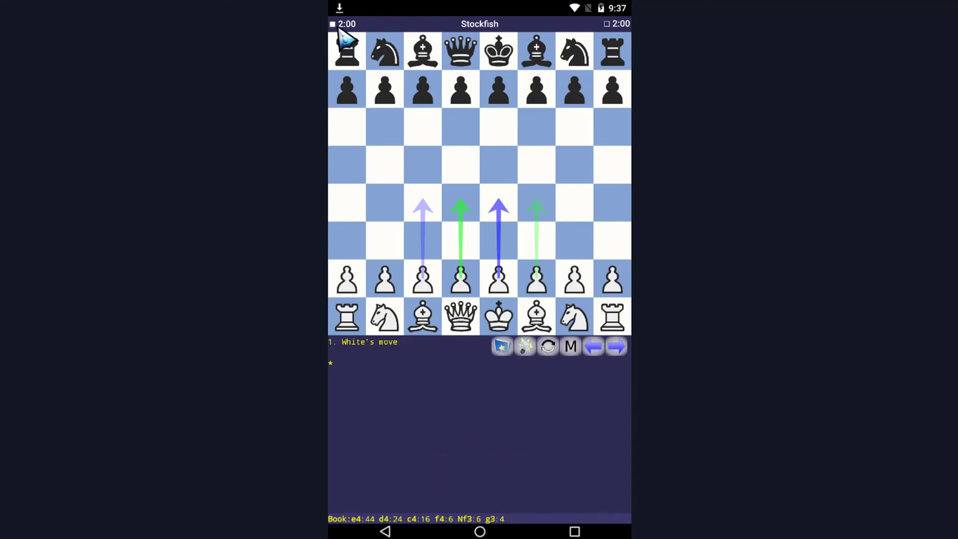
# Select lc0.bin under Manage Chess Engines and start analysis with the lightbulb button.
pyautogui.moveTo(333, 37); pyautogui.dragTo(351, 37)
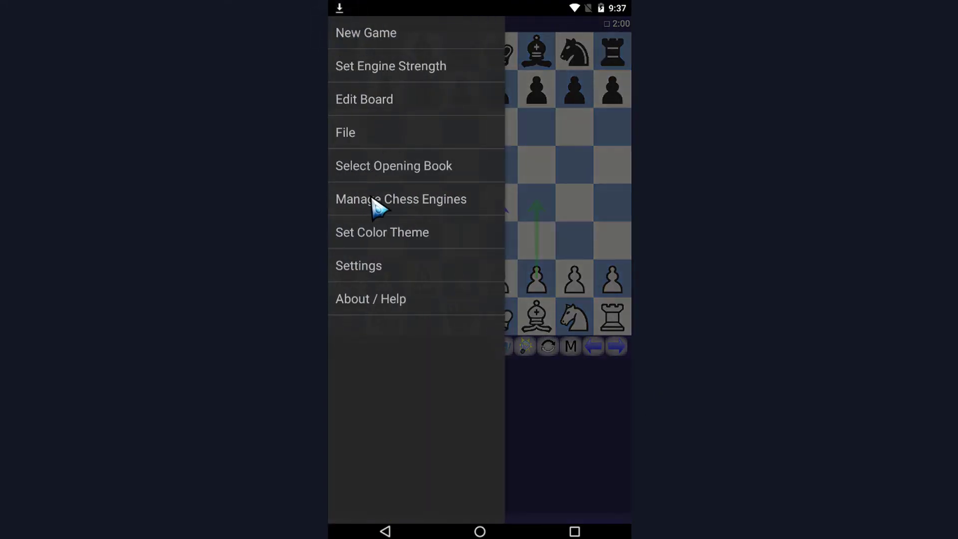
pyautogui.click(424, 216)
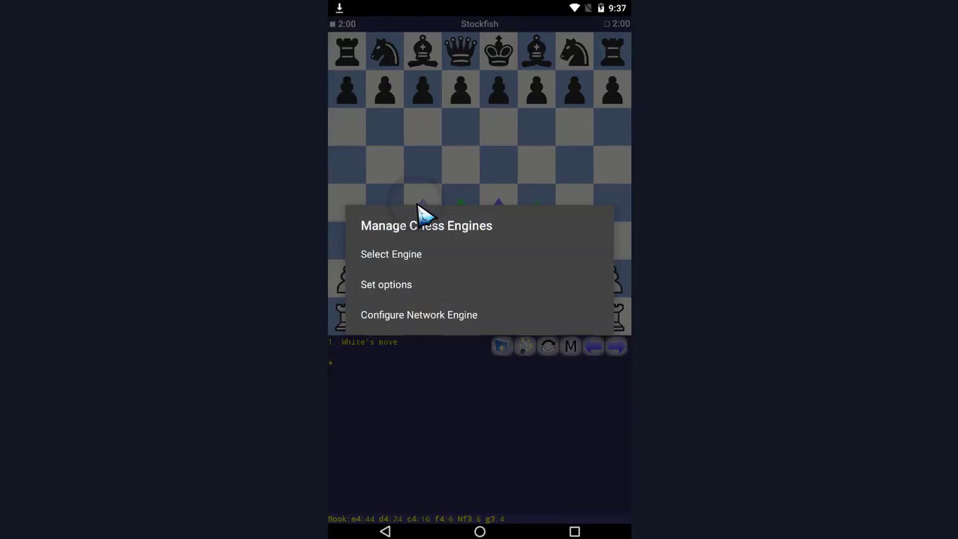
pyautogui.click(391, 255)
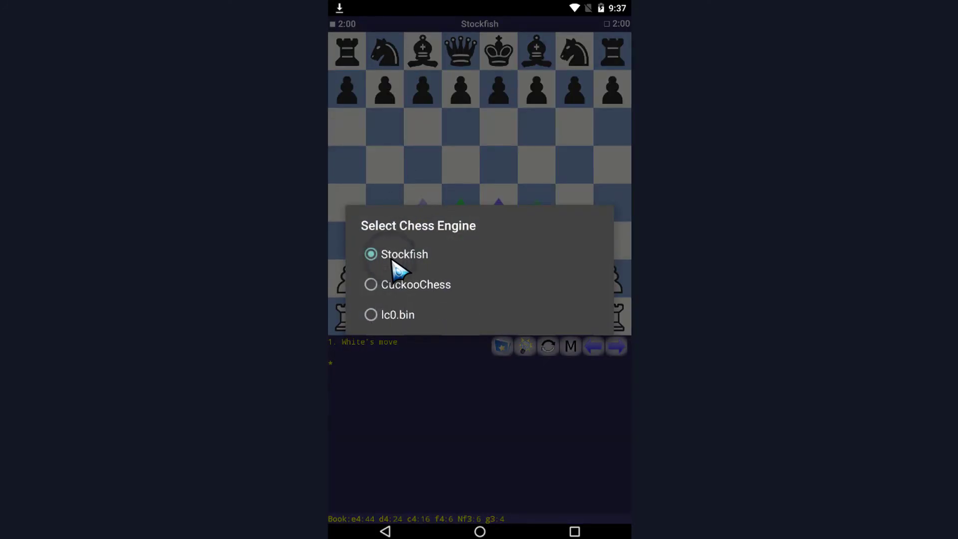
pyautogui.click(371, 315)
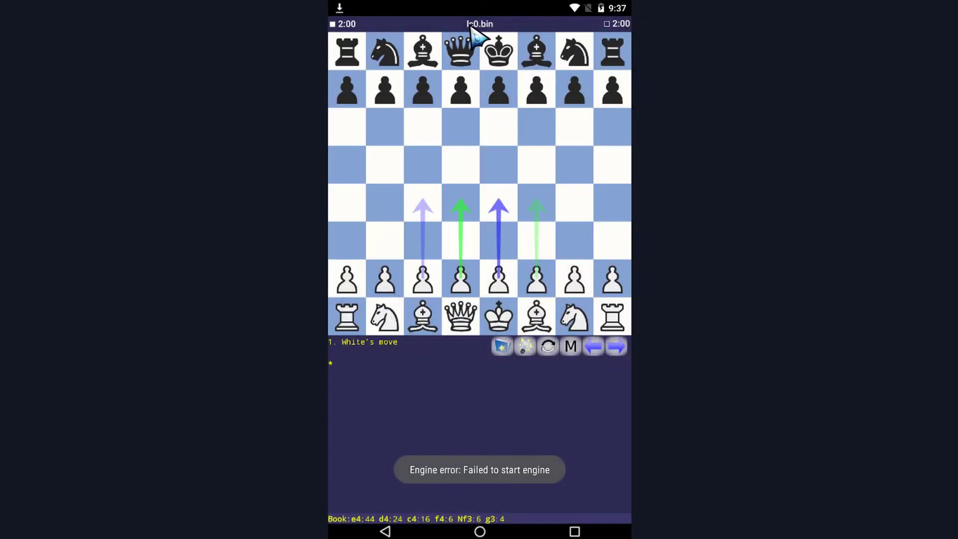
pyautogui.click(525, 347)
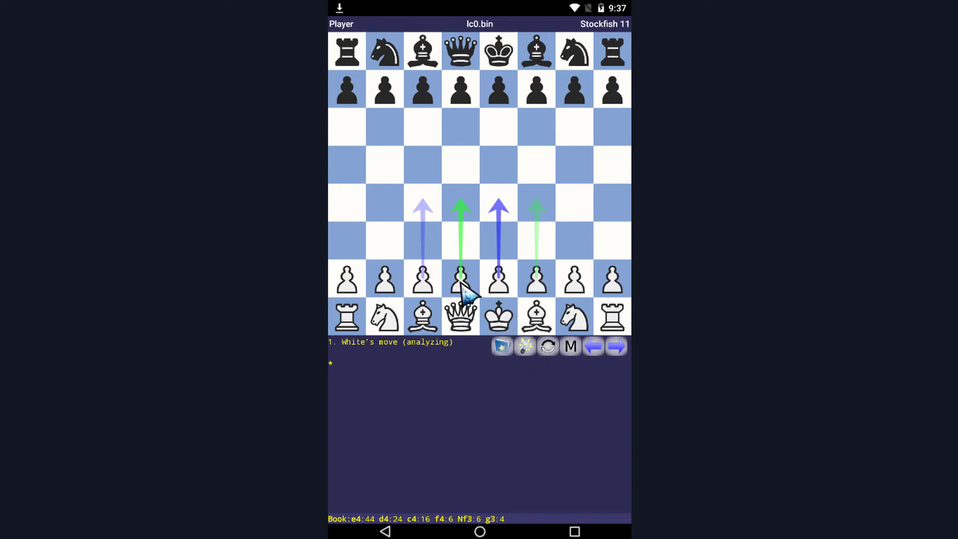
# Play d4, exit analysis, then Nf3, g3, Bg2 and castle kingside against lc0.
pyautogui.moveTo(460, 283); pyautogui.dragTo(460, 203)
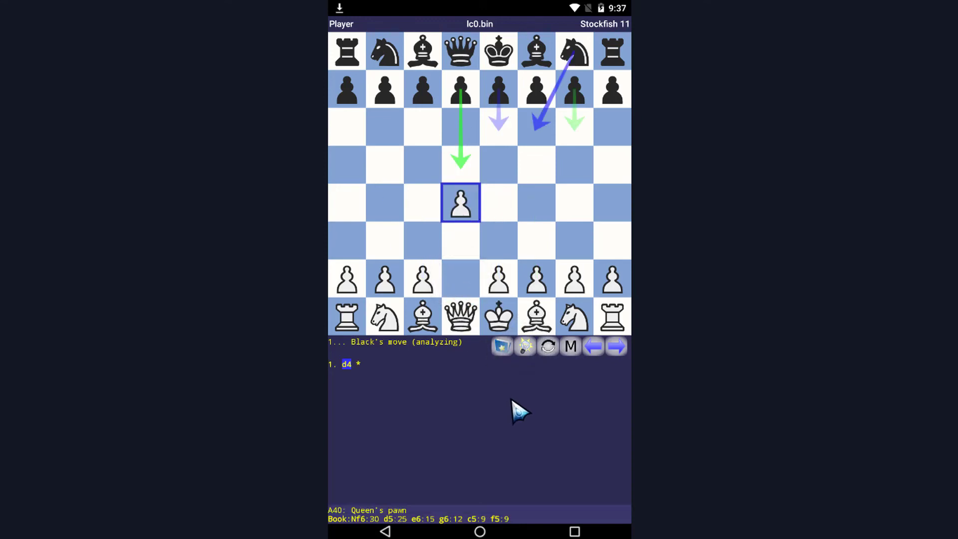
pyautogui.click(525, 346)
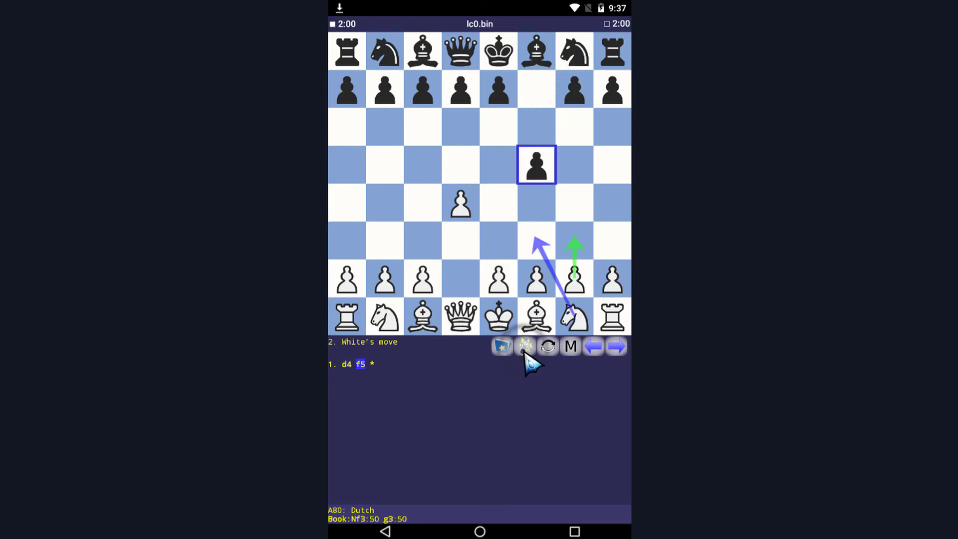
pyautogui.moveTo(575, 317); pyautogui.dragTo(536, 241)
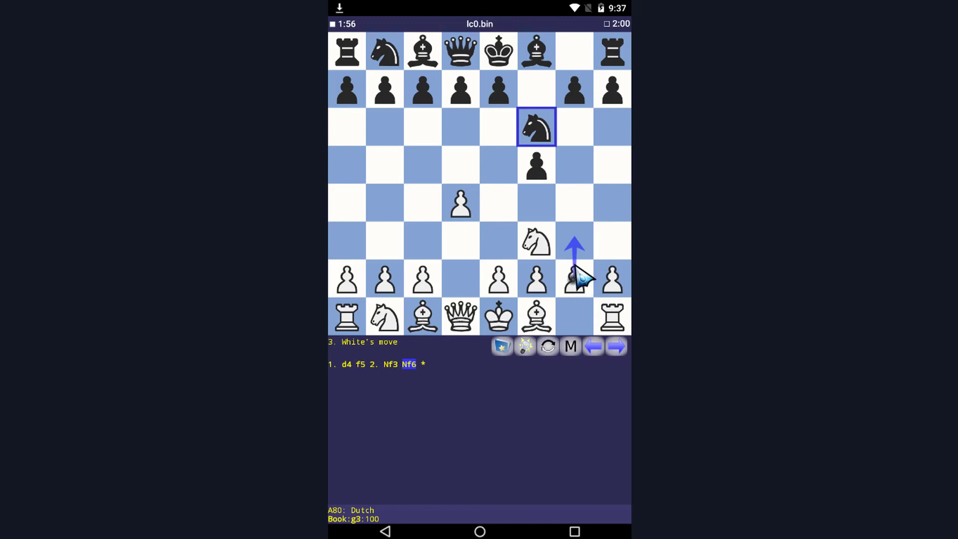
pyautogui.moveTo(574, 281); pyautogui.dragTo(575, 241)
pyautogui.moveTo(536, 317); pyautogui.dragTo(573, 280)
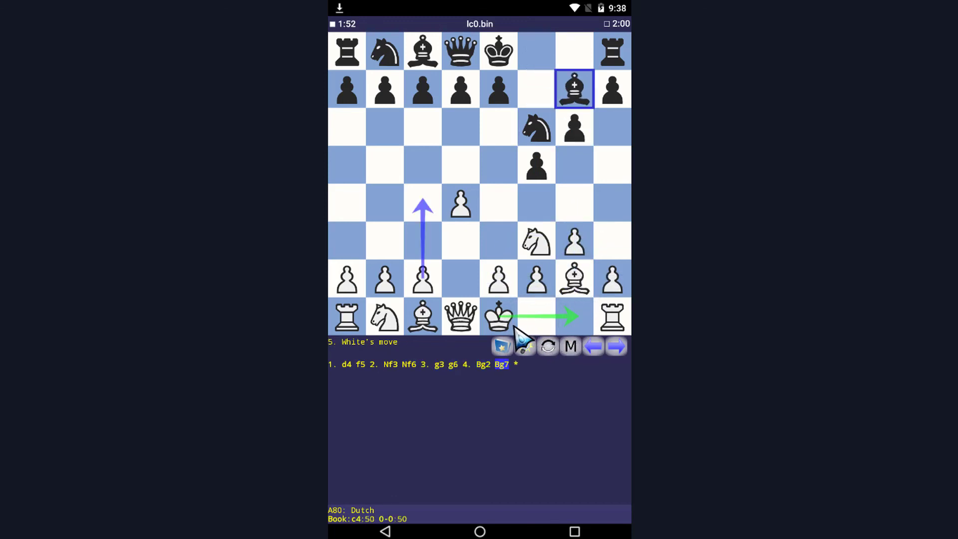
pyautogui.moveTo(498, 317); pyautogui.dragTo(574, 317)
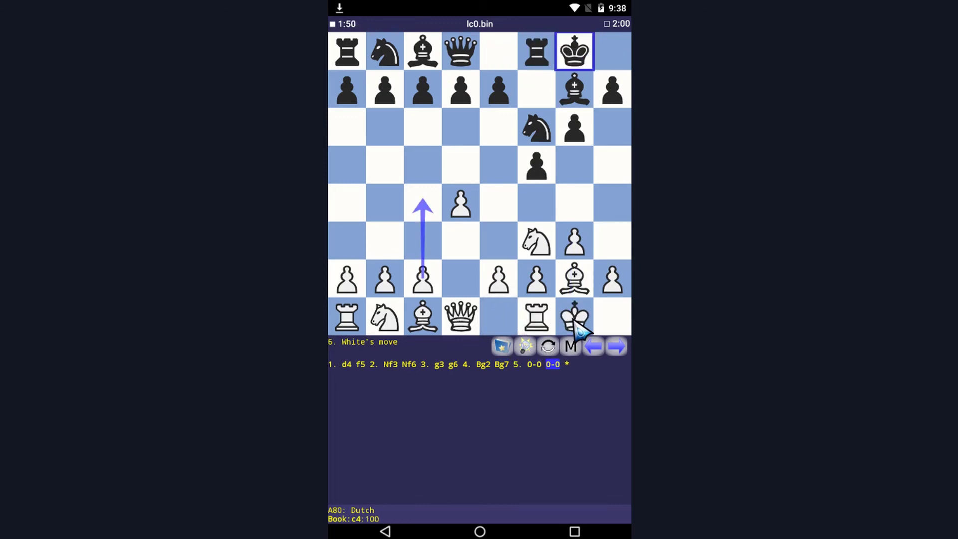